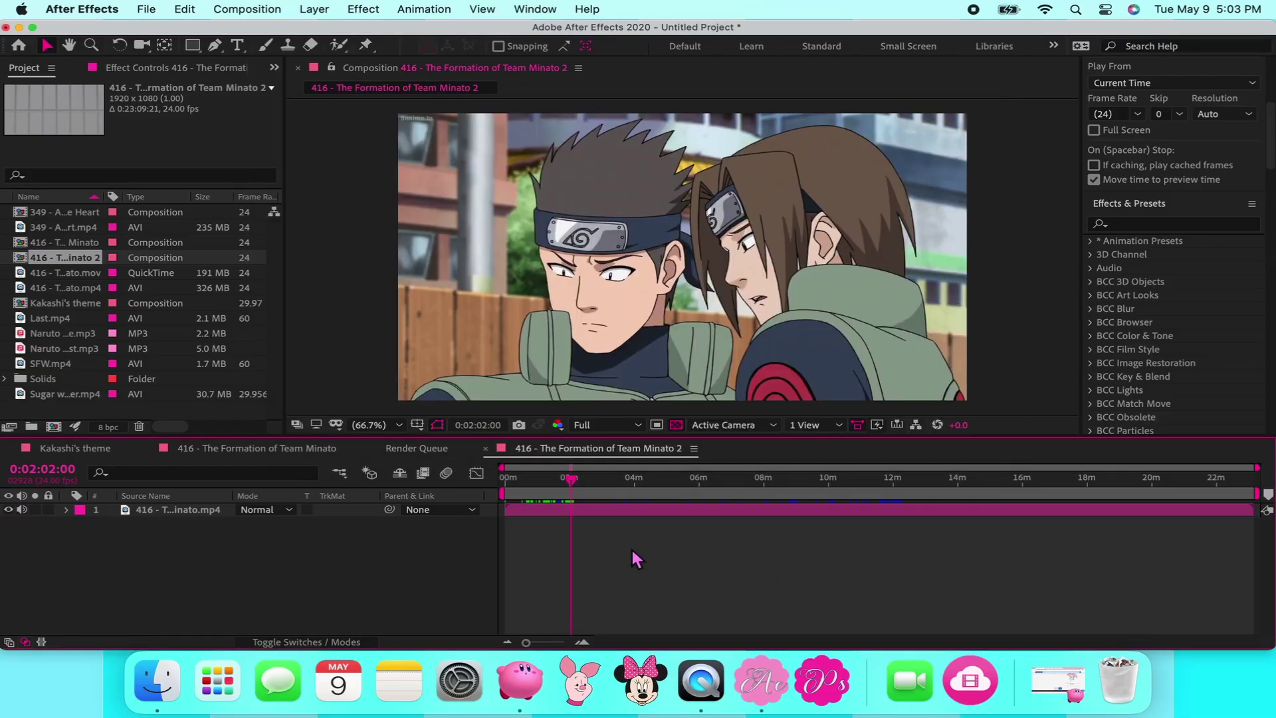
# Add a new adjustment layer to the composition above the anime clip
pyautogui.rightClick(632, 551)
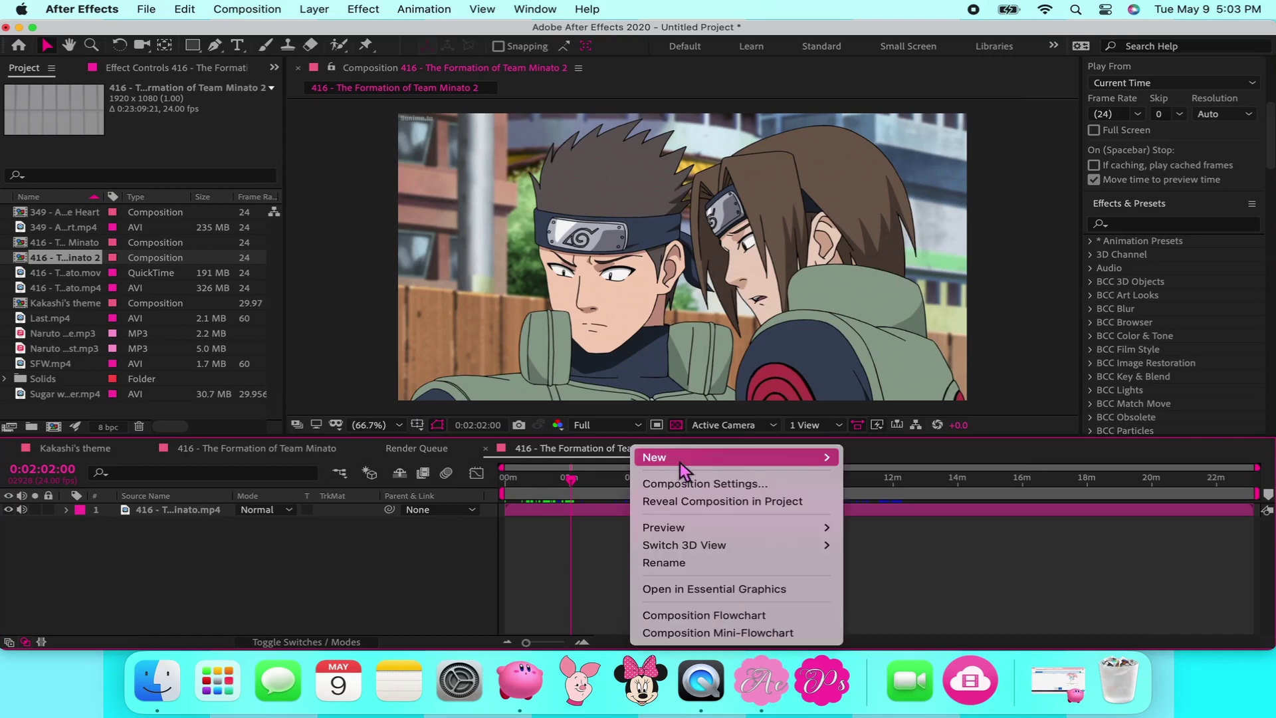
pyautogui.moveTo(679, 462)
pyautogui.click(940, 580)
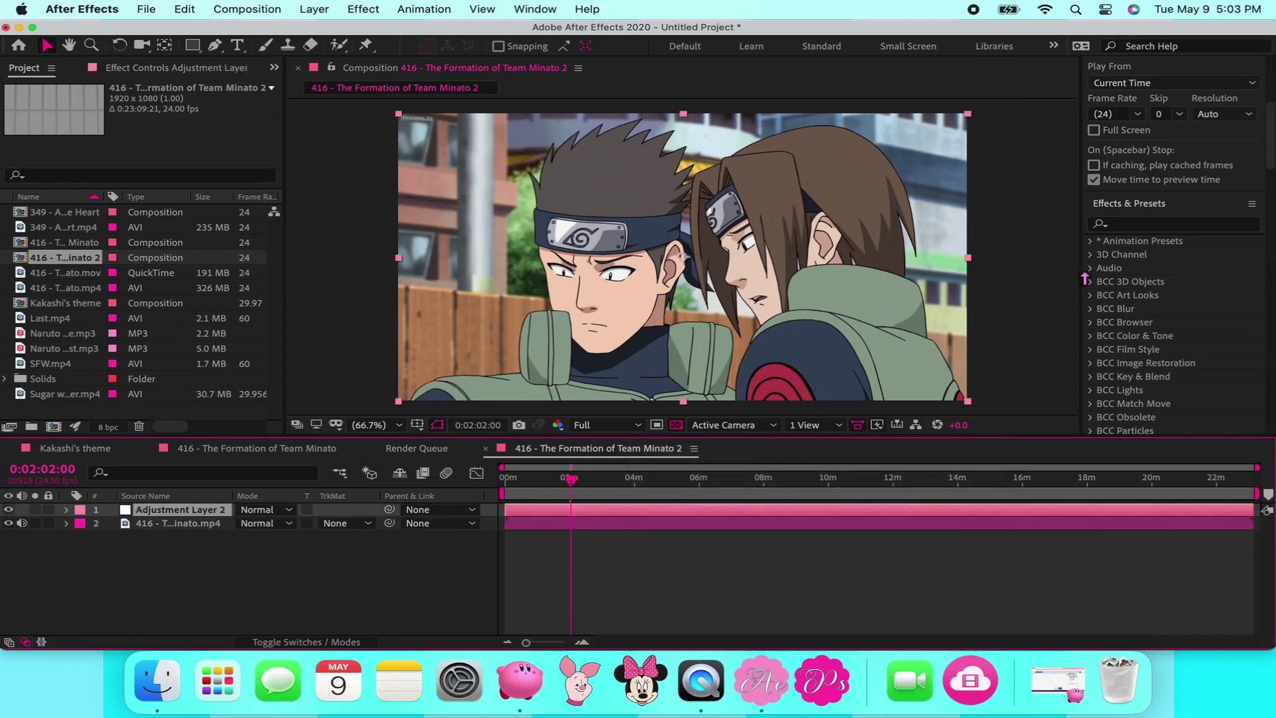
# Search 'sugar' in Effects & Presets and apply the Sugar preset to the adjustment layer
pyautogui.click(1129, 224)
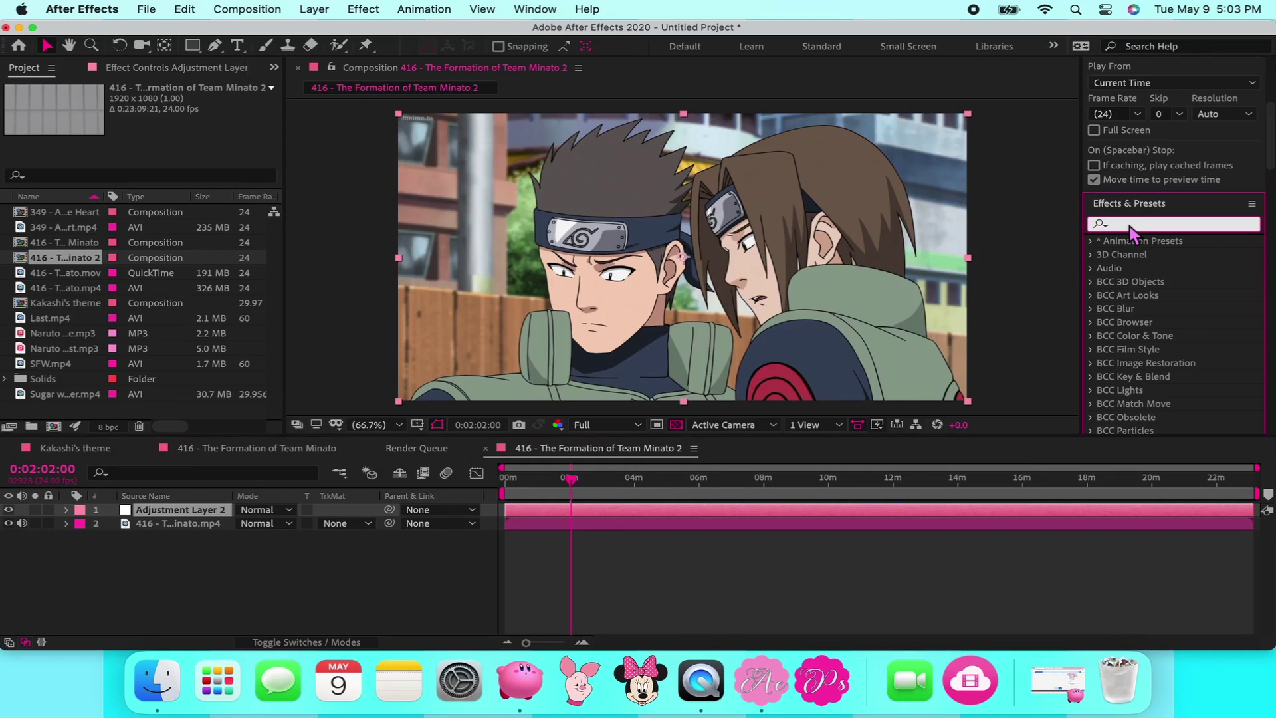
pyautogui.write('sugar')
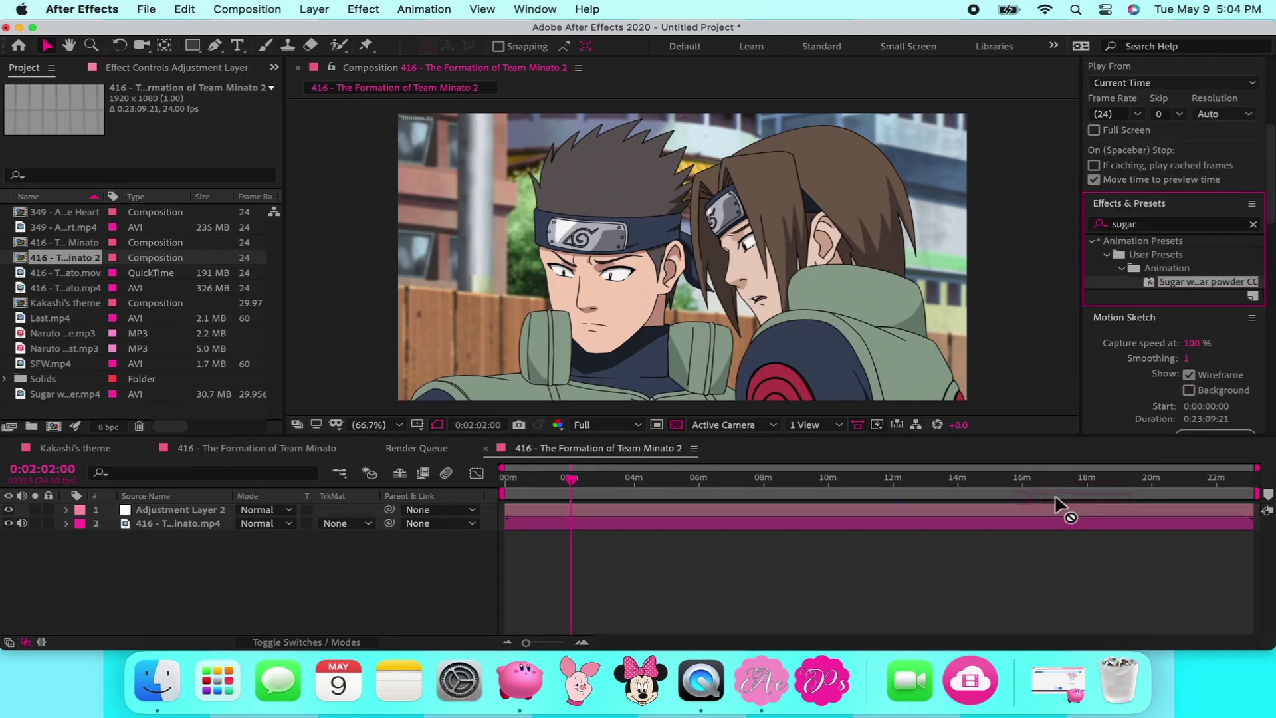
pyautogui.moveTo(1186, 283); pyautogui.dragTo(1055, 511)
pyautogui.click(691, 577)
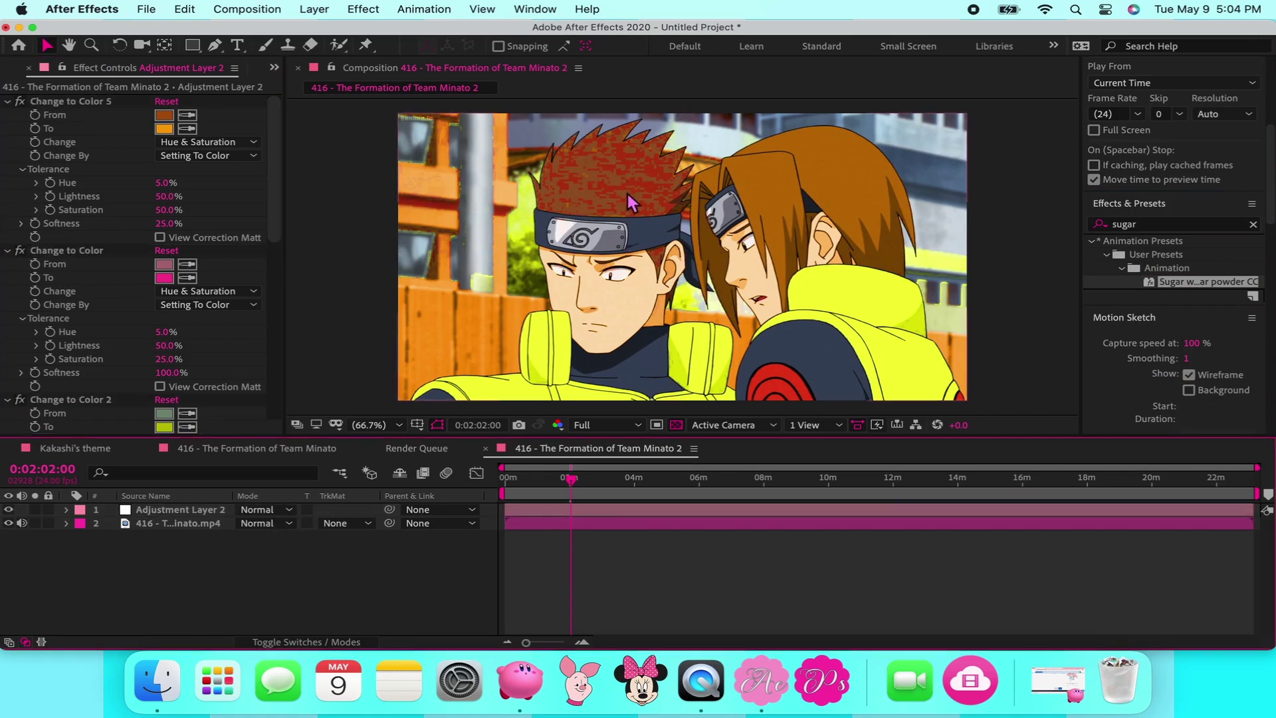
# Try the adjustment layer's blend mode as Darken, then Multiply, then Color Burn
pyautogui.click(266, 523)
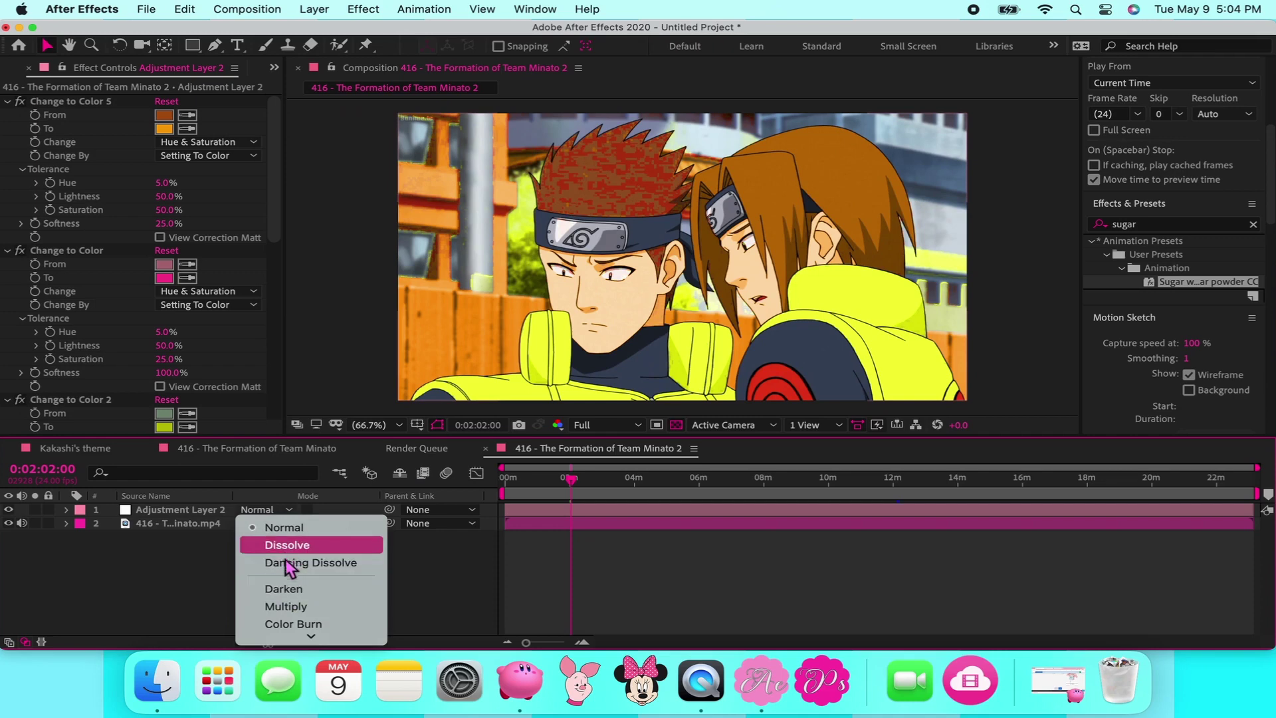
pyautogui.click(284, 589)
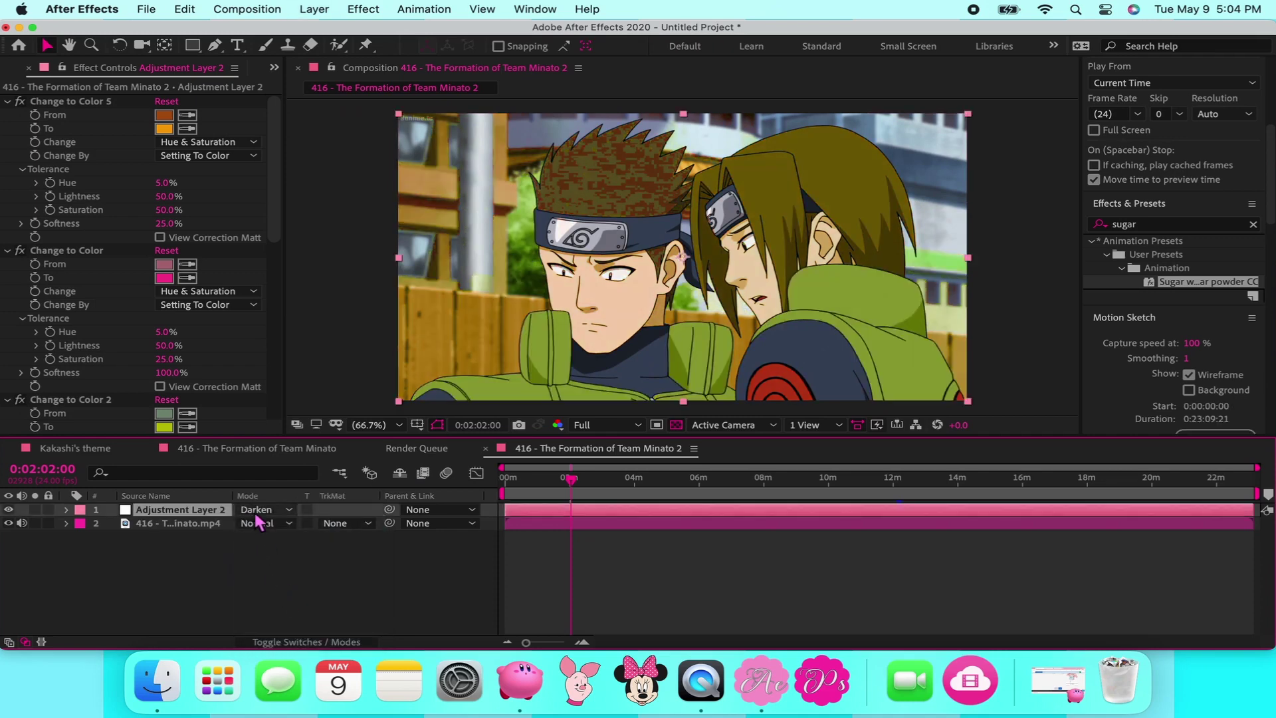
pyautogui.click(259, 522)
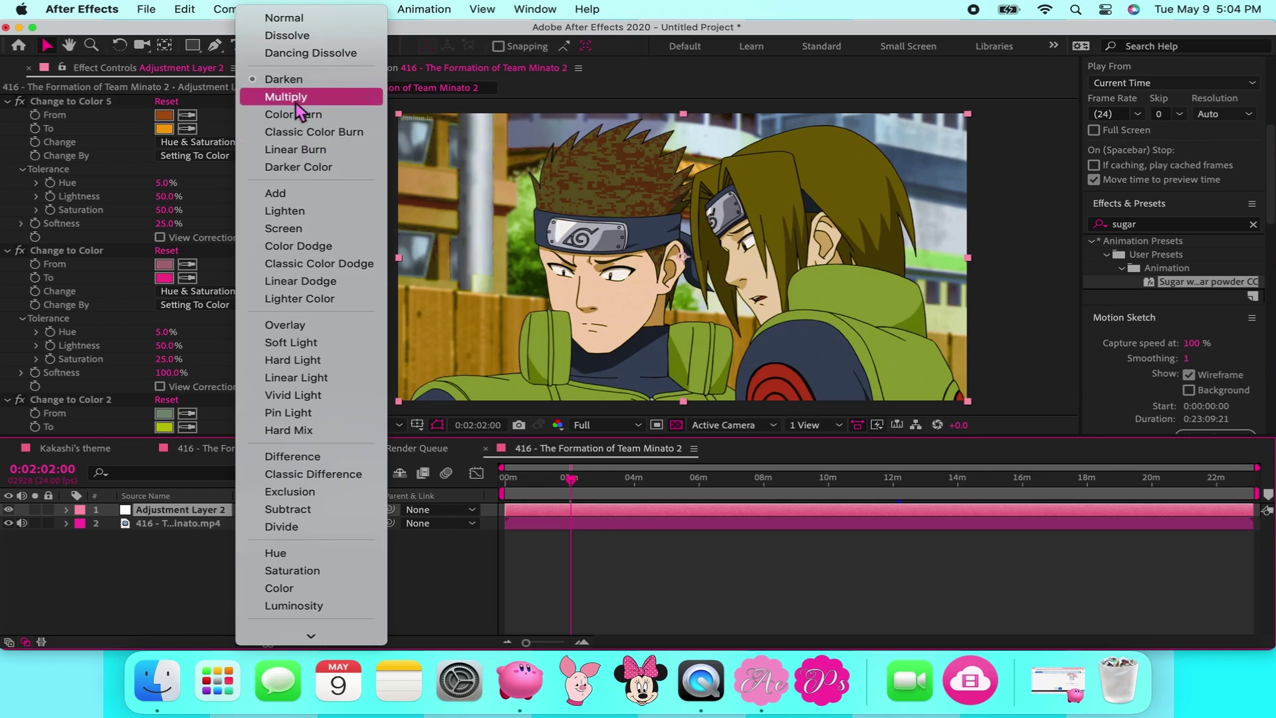
pyautogui.click(293, 98)
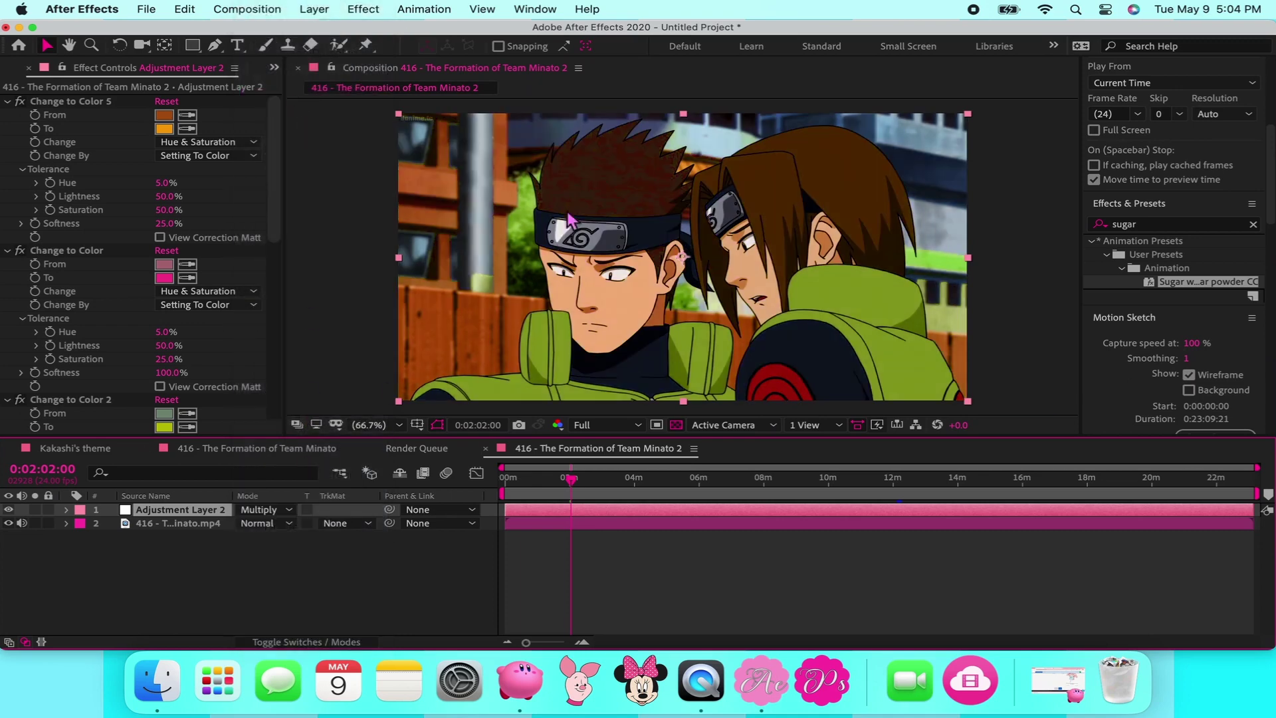
pyautogui.click(267, 509)
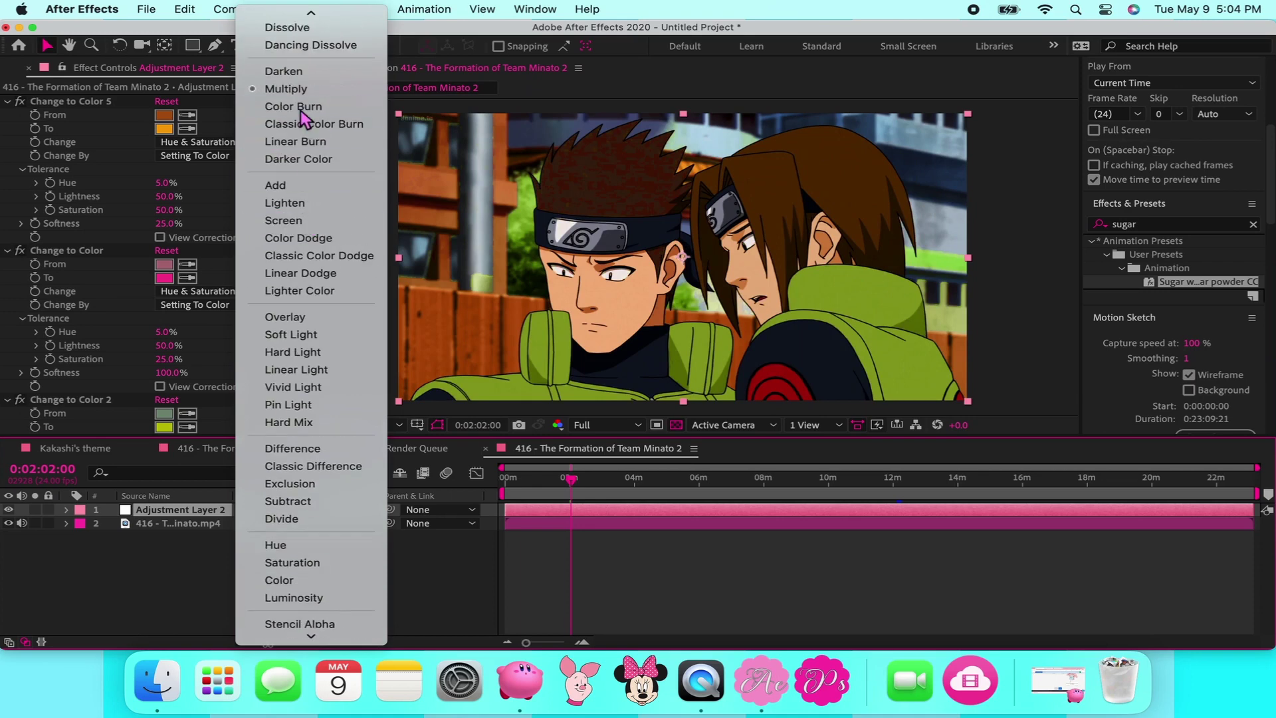
pyautogui.click(303, 106)
# Switch the blend mode through Classic Color Burn and Linear Burn, ending on Darker Color
pyautogui.click(264, 510)
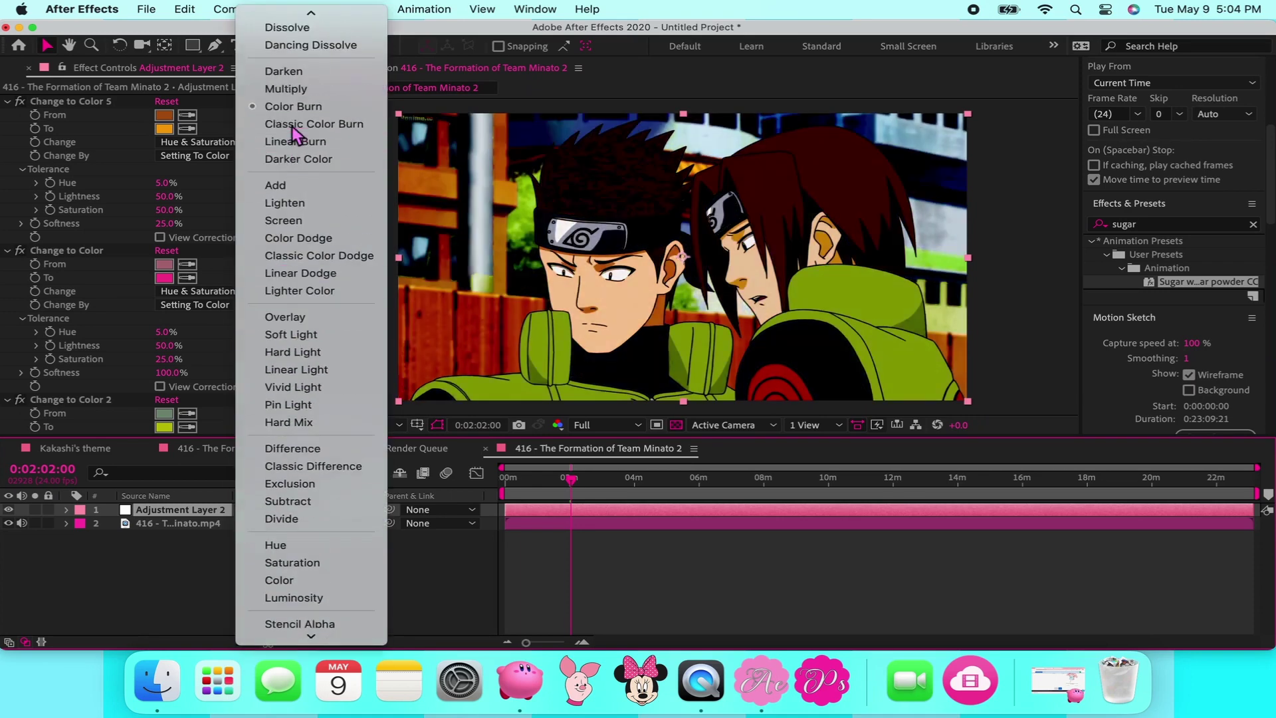
pyautogui.click(298, 125)
pyautogui.click(261, 512)
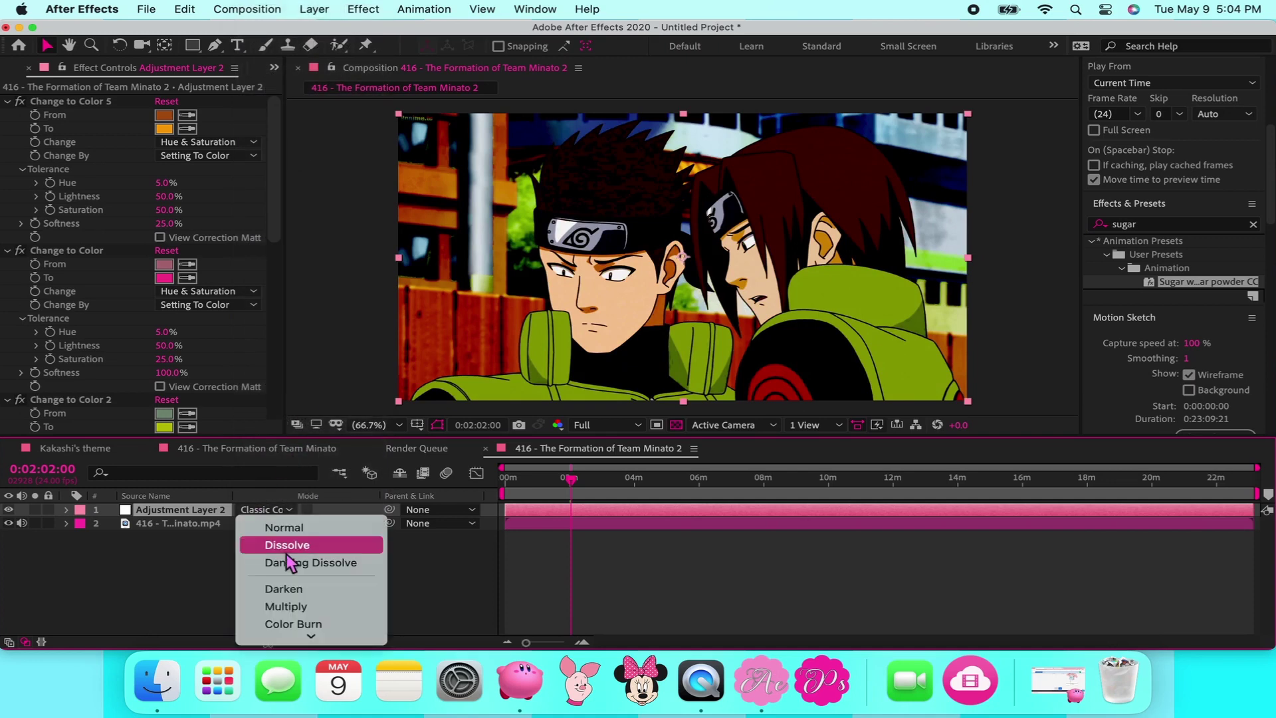
pyautogui.click(286, 516)
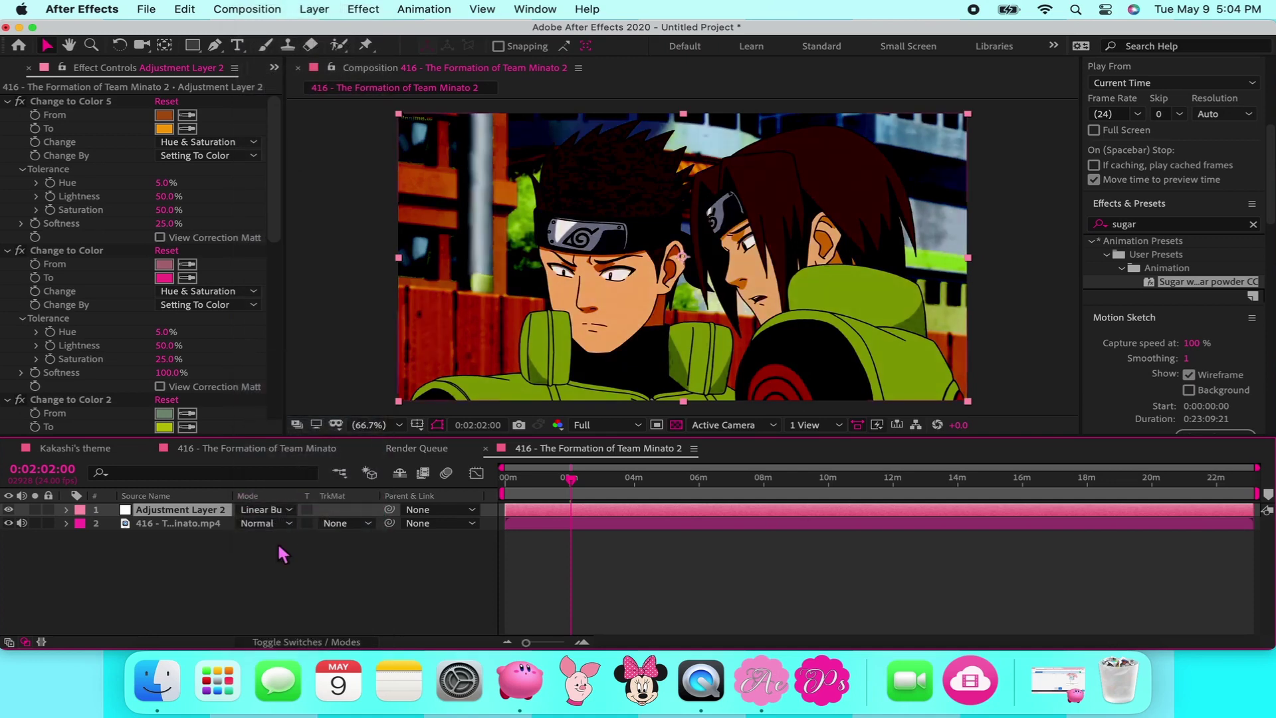
pyautogui.click(261, 513)
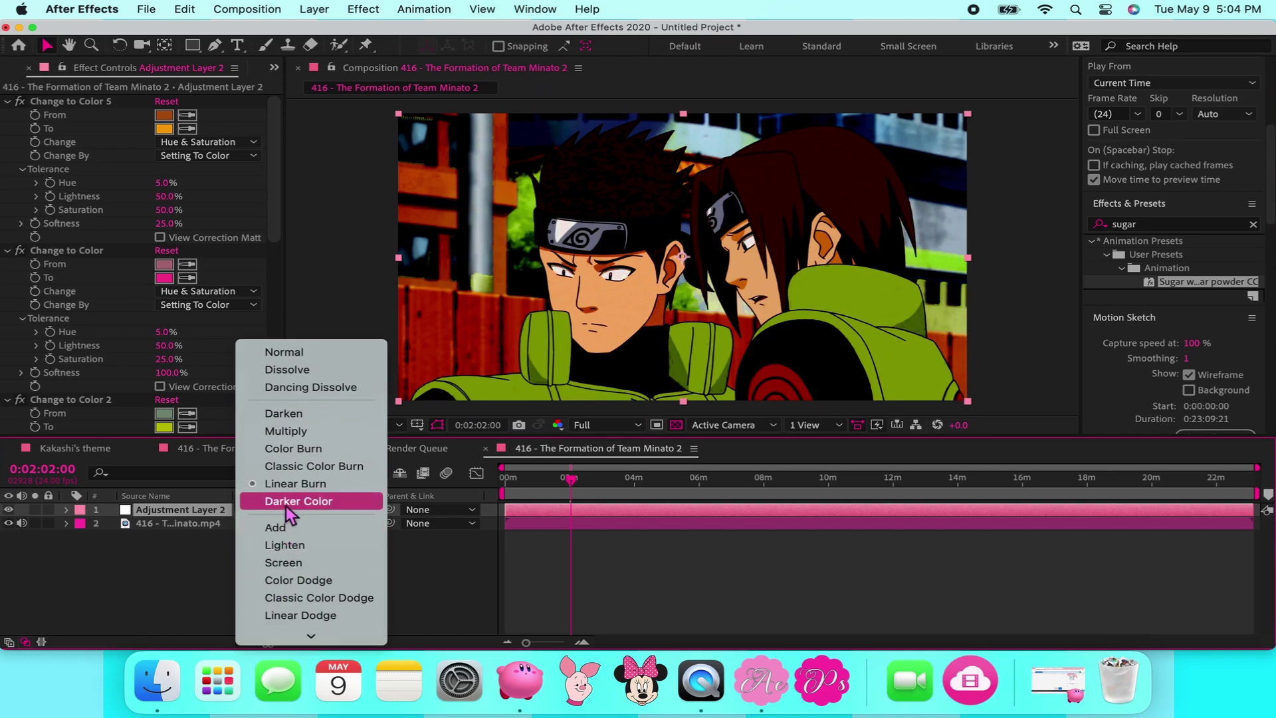
pyautogui.click(286, 508)
pyautogui.click(269, 510)
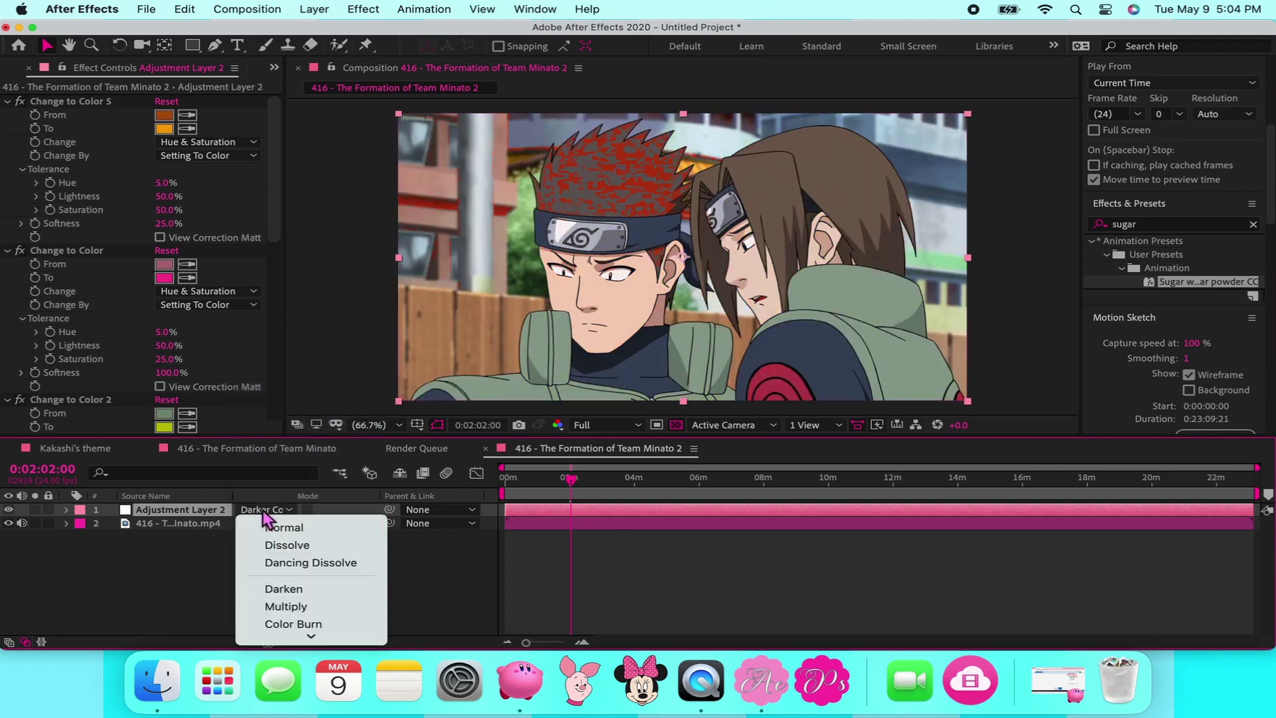
# Try the adjustment layer as Add, Lighten, Screen, then Color Dodge
pyautogui.scroll(-3, 294, 608)
pyautogui.click(289, 565)
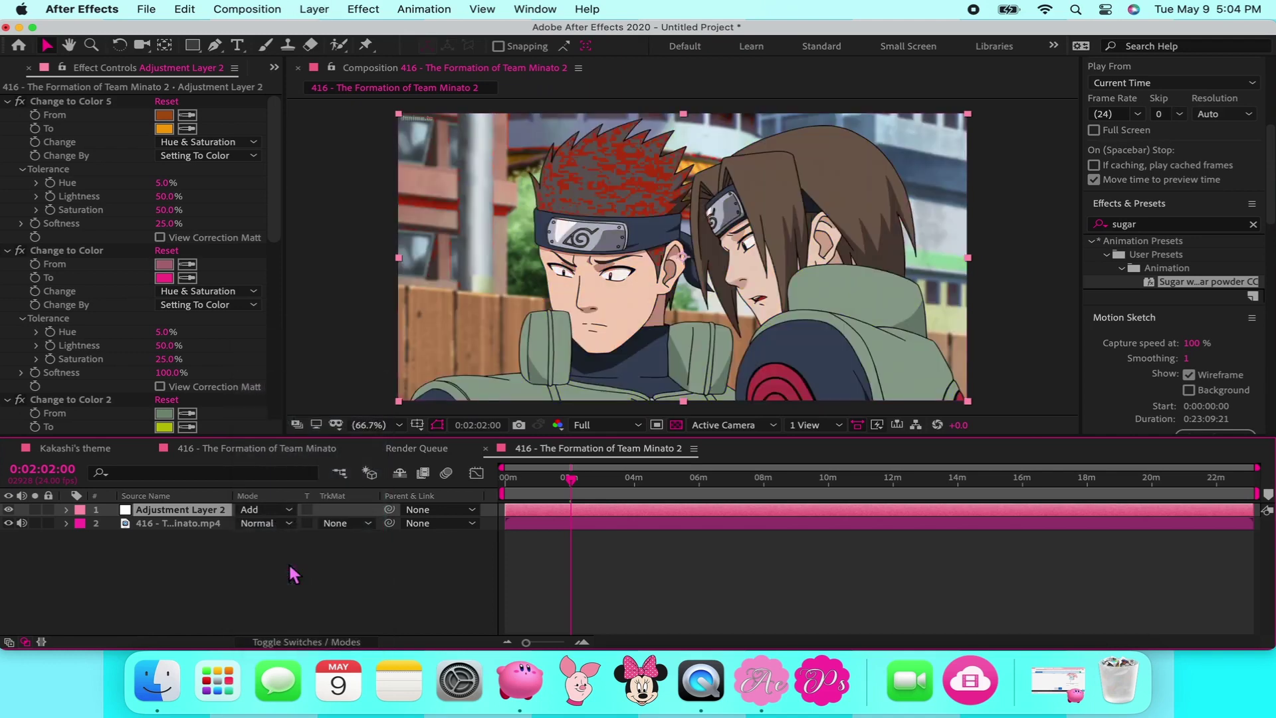
pyautogui.click(268, 510)
pyautogui.scroll(-3, 285, 601)
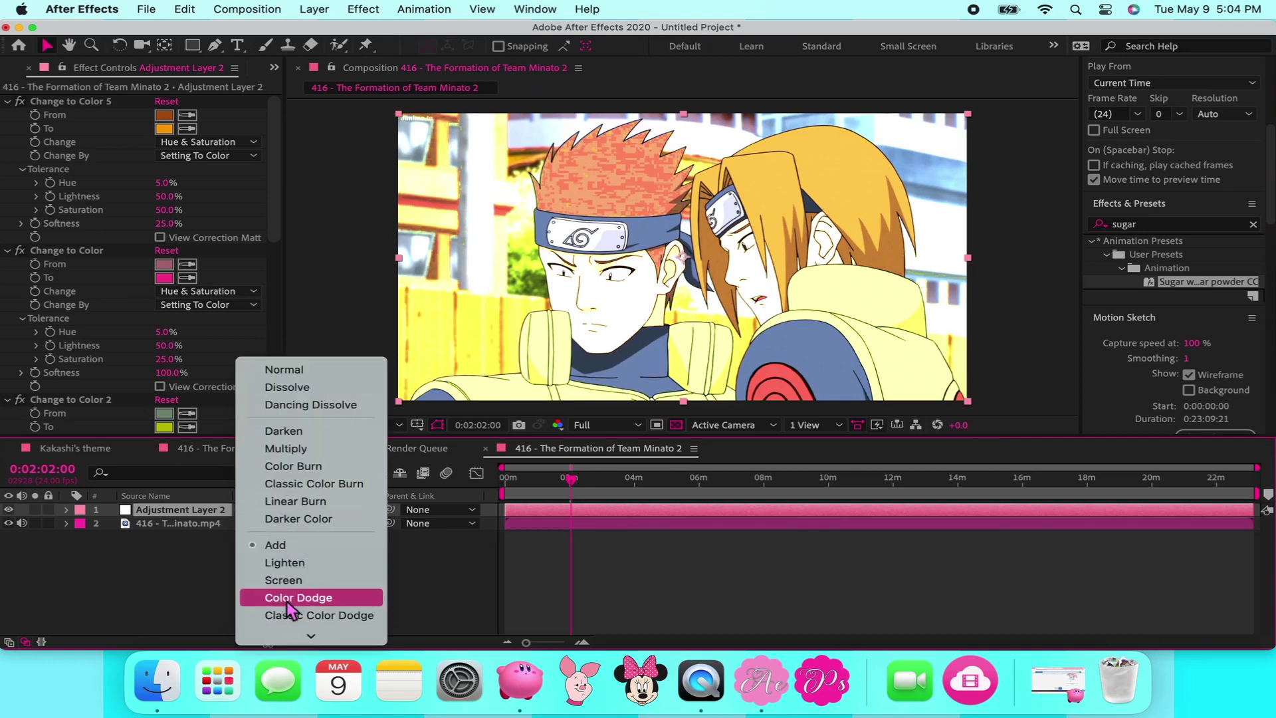
pyautogui.click(286, 564)
pyautogui.click(269, 509)
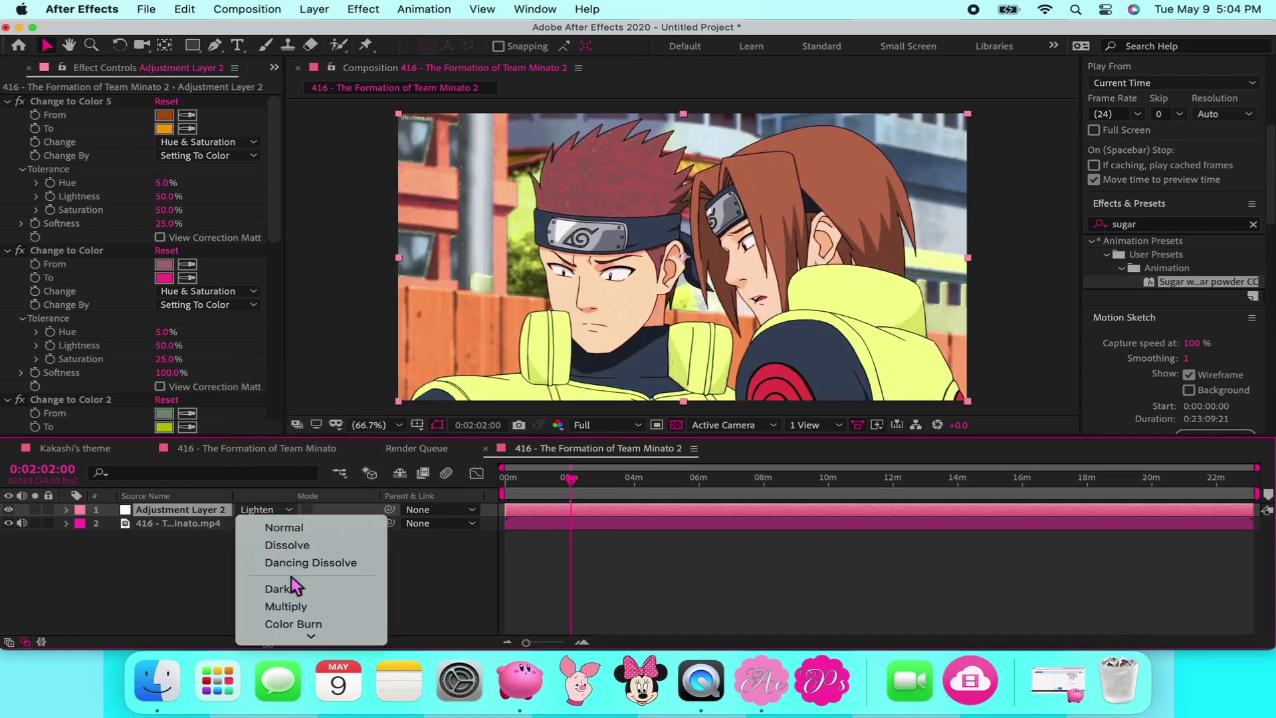
pyautogui.scroll(-3, 291, 576)
pyautogui.click(290, 525)
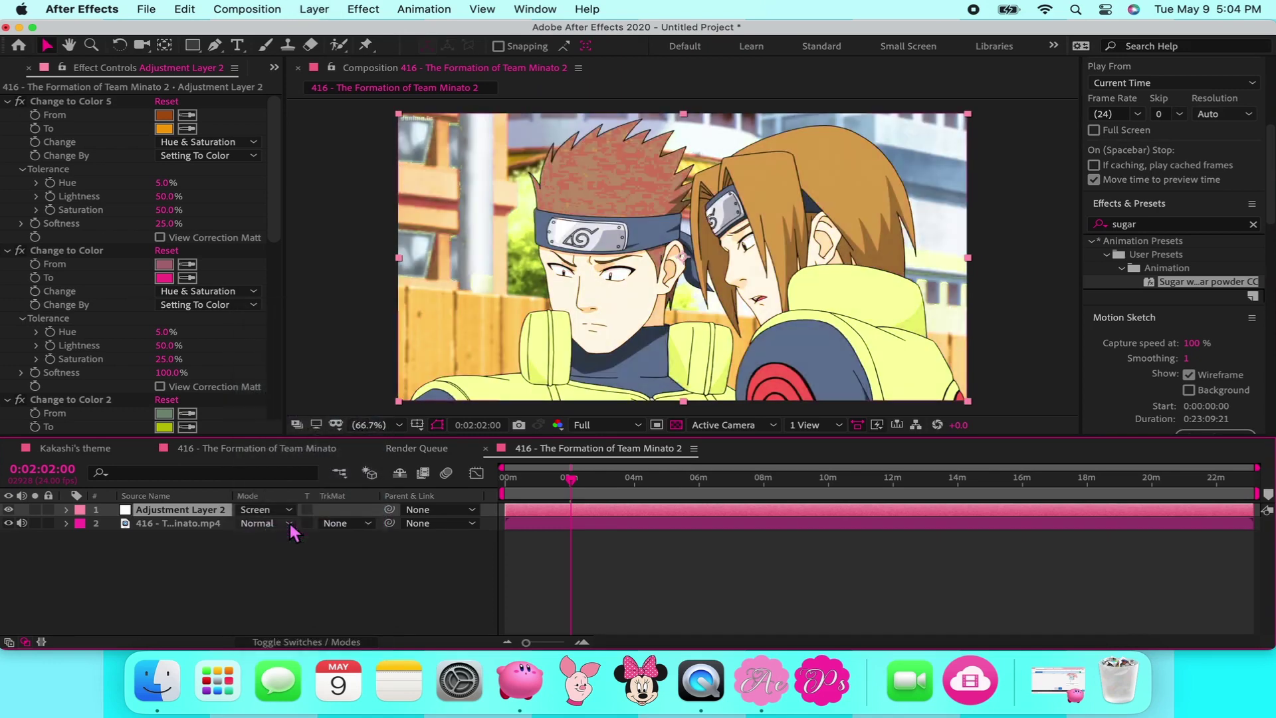
pyautogui.click(263, 512)
pyautogui.scroll(-3, 296, 605)
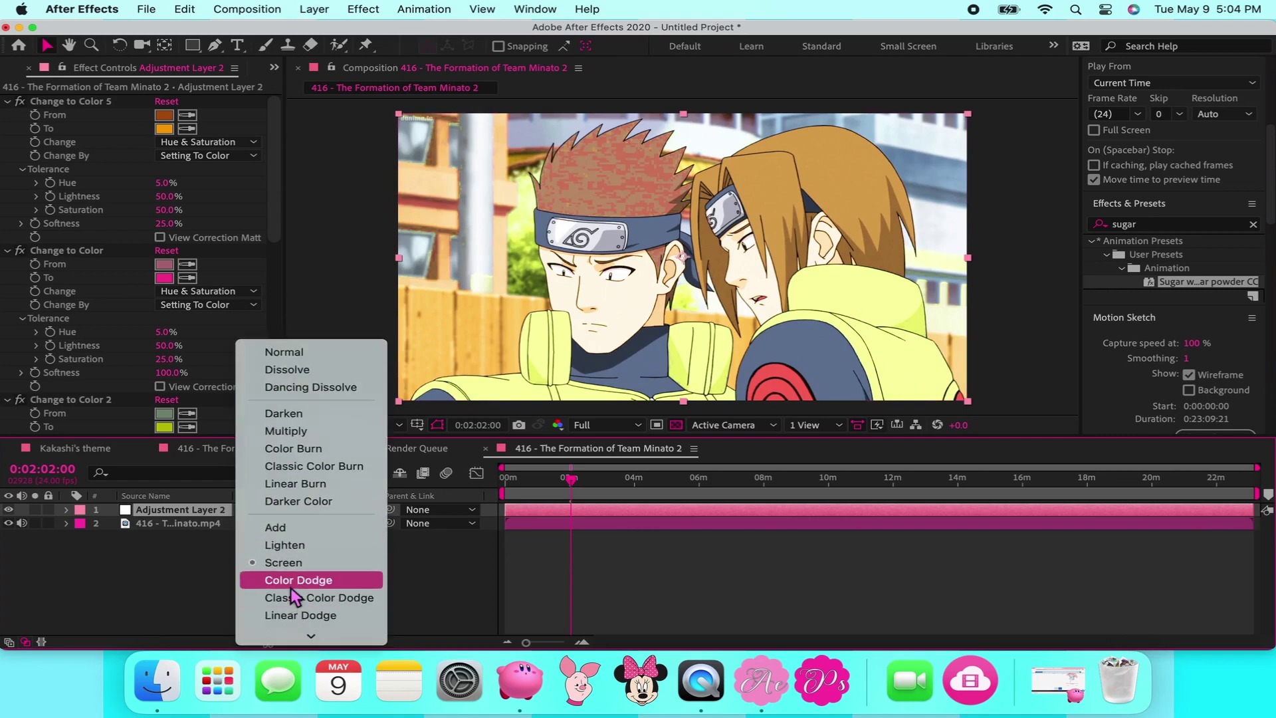
pyautogui.click(289, 583)
# Switch through Classic Color Dodge and Linear Dodge, settling on Lighter Color
pyautogui.click(263, 510)
pyautogui.scroll(-2, 298, 584)
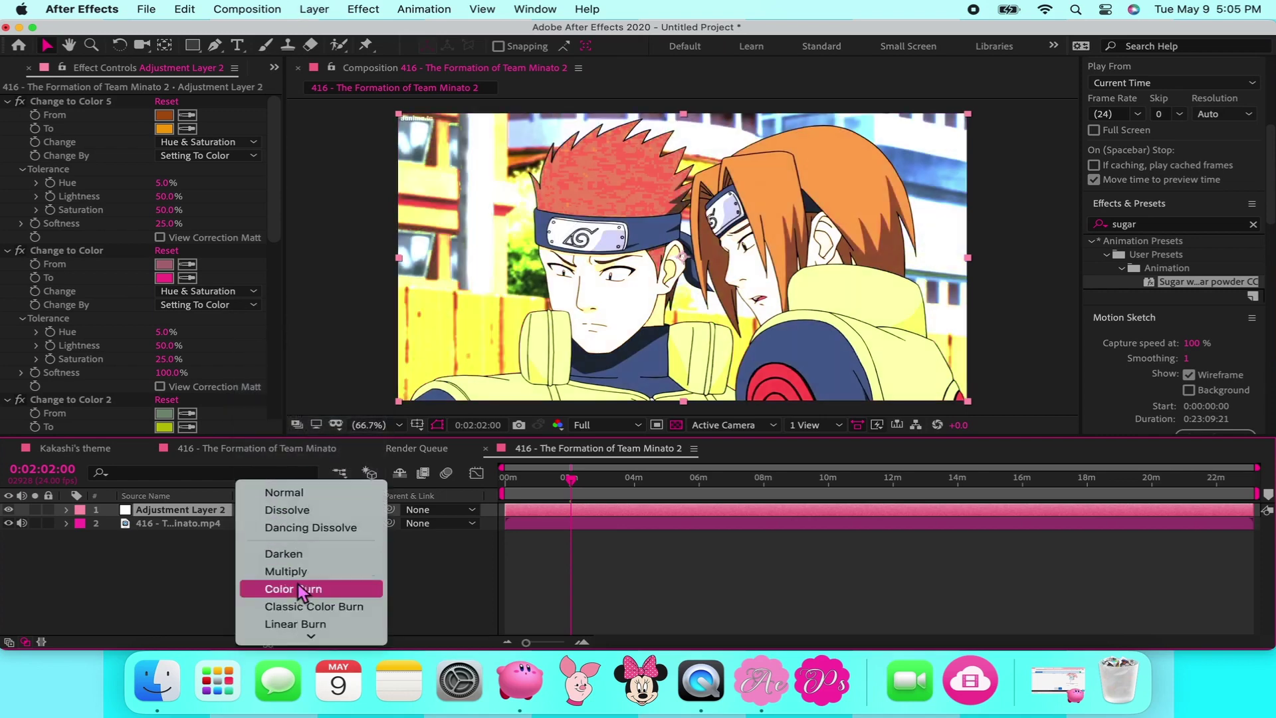
pyautogui.scroll(-1, 298, 583)
pyautogui.click(298, 493)
pyautogui.click(293, 513)
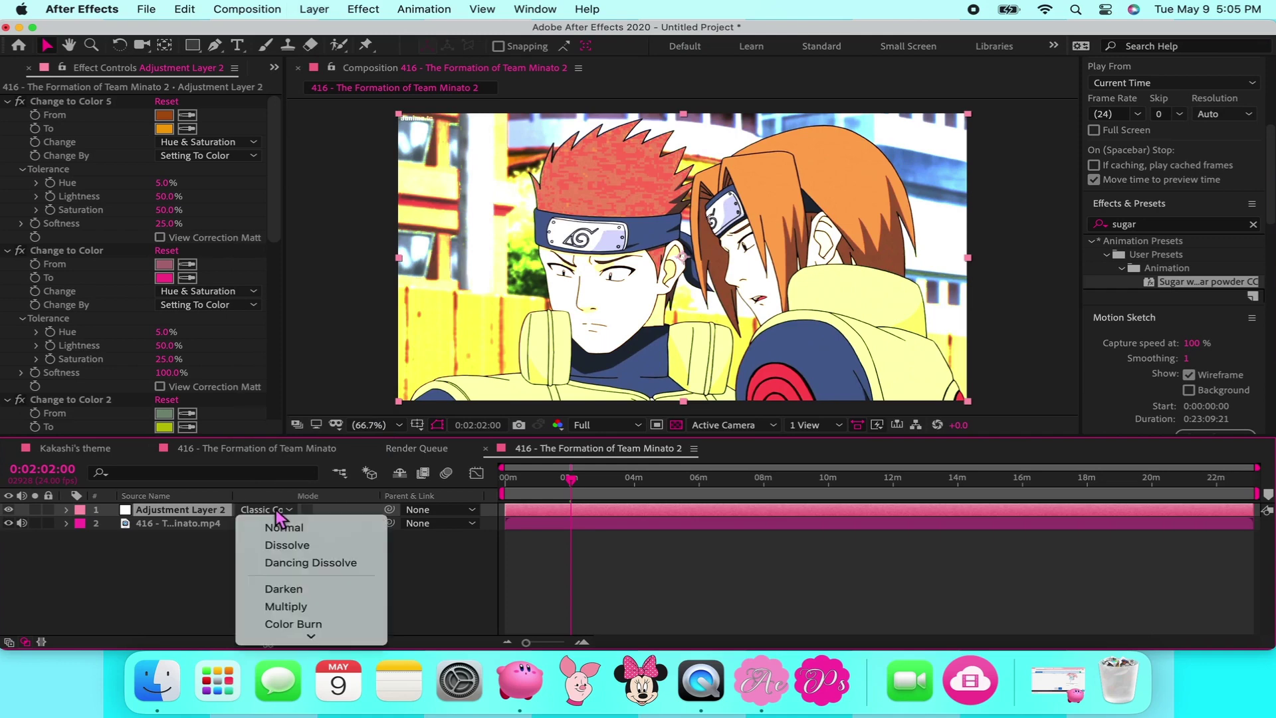
pyautogui.scroll(-3, 291, 589)
pyautogui.click(289, 532)
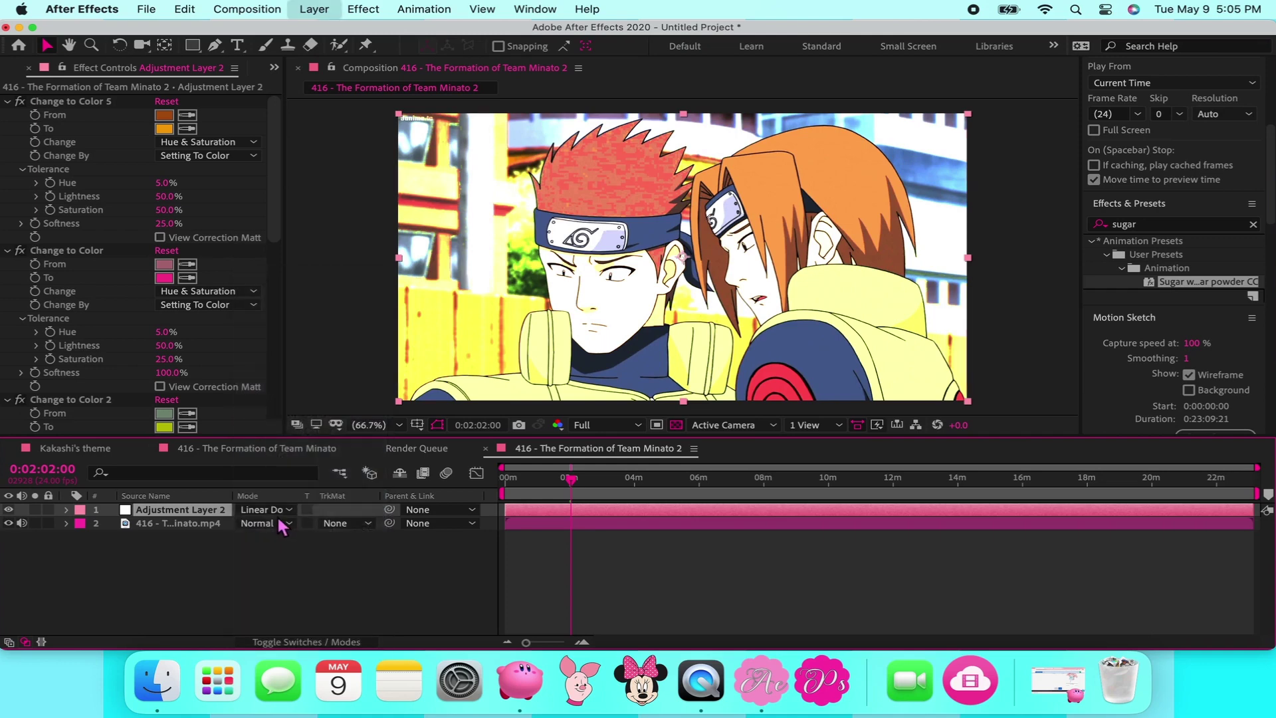
pyautogui.click(275, 515)
pyautogui.scroll(-3, 292, 579)
pyautogui.scroll(-2, 289, 523)
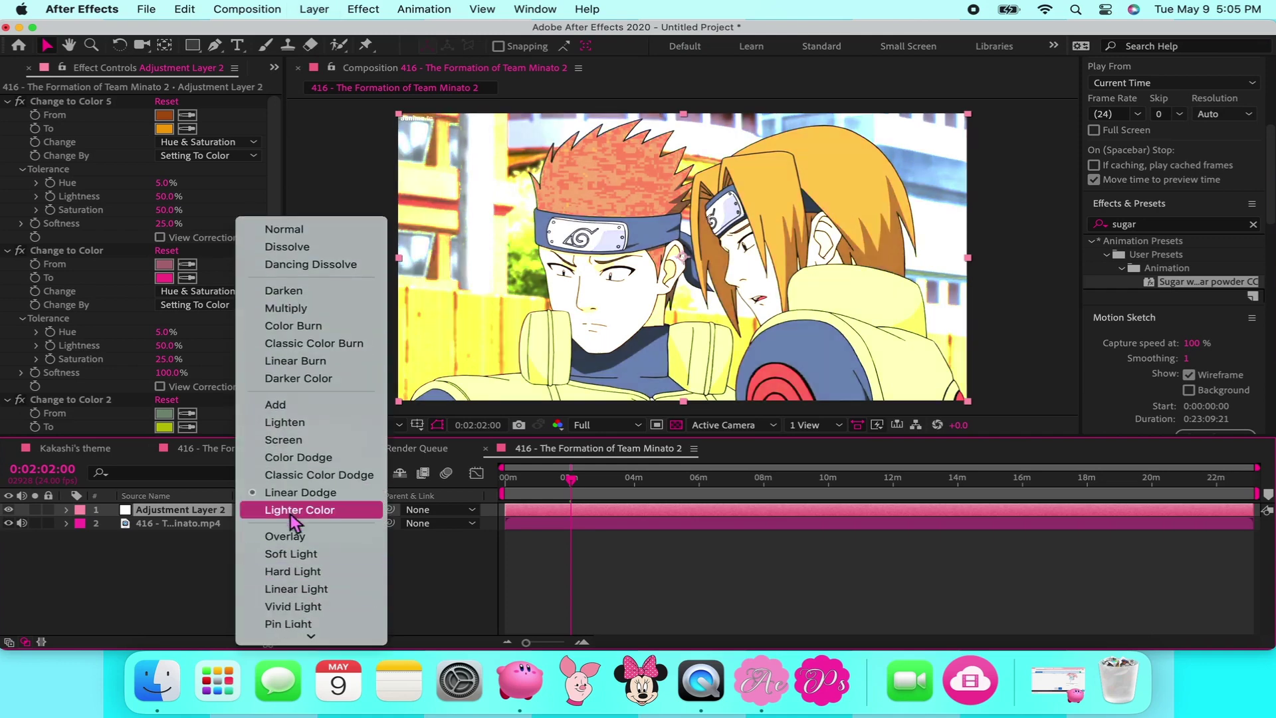
pyautogui.click(290, 511)
pyautogui.click(271, 512)
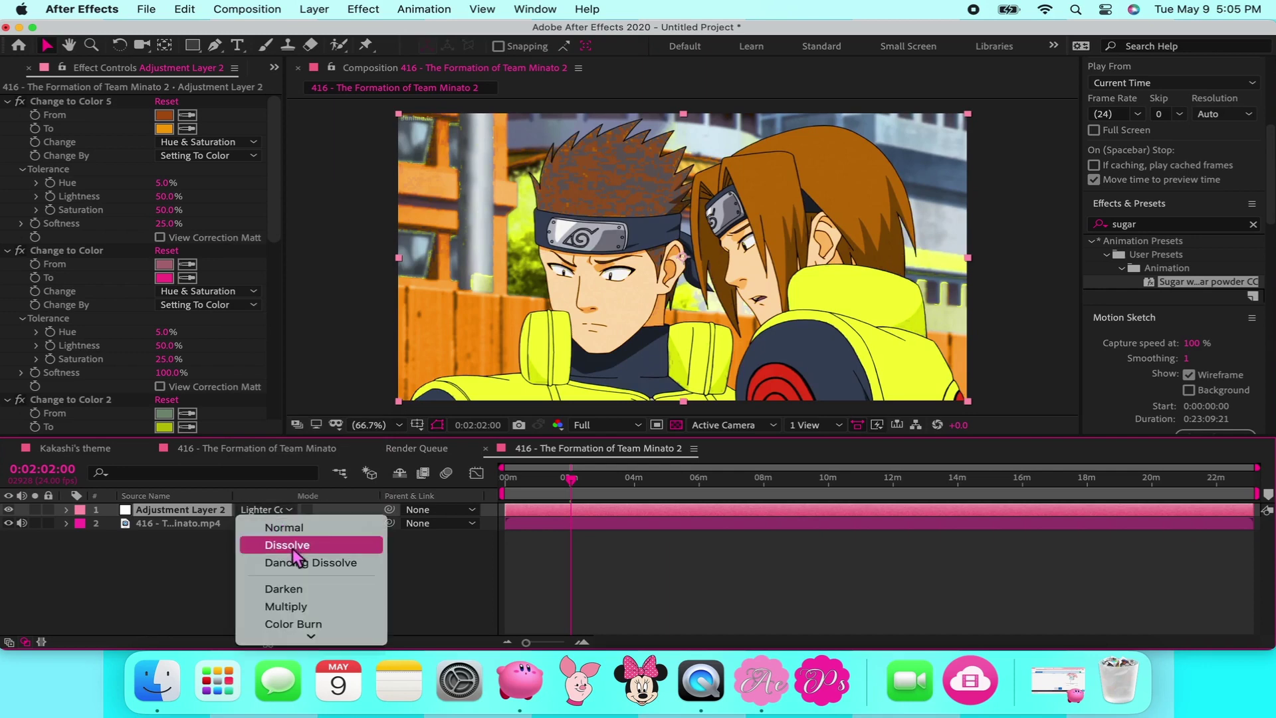
# Try the adjustment layer as Overlay, Soft Light, then Hard Light
pyautogui.scroll(-3, 299, 565)
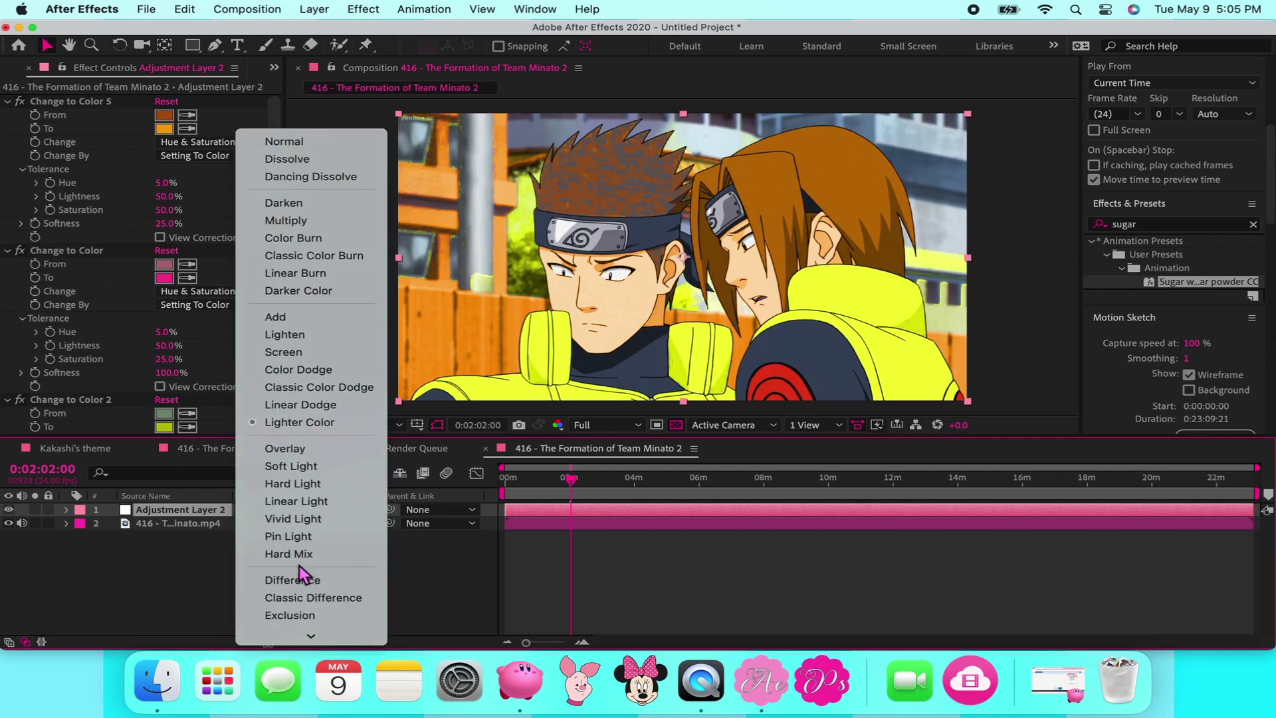
pyautogui.click(288, 450)
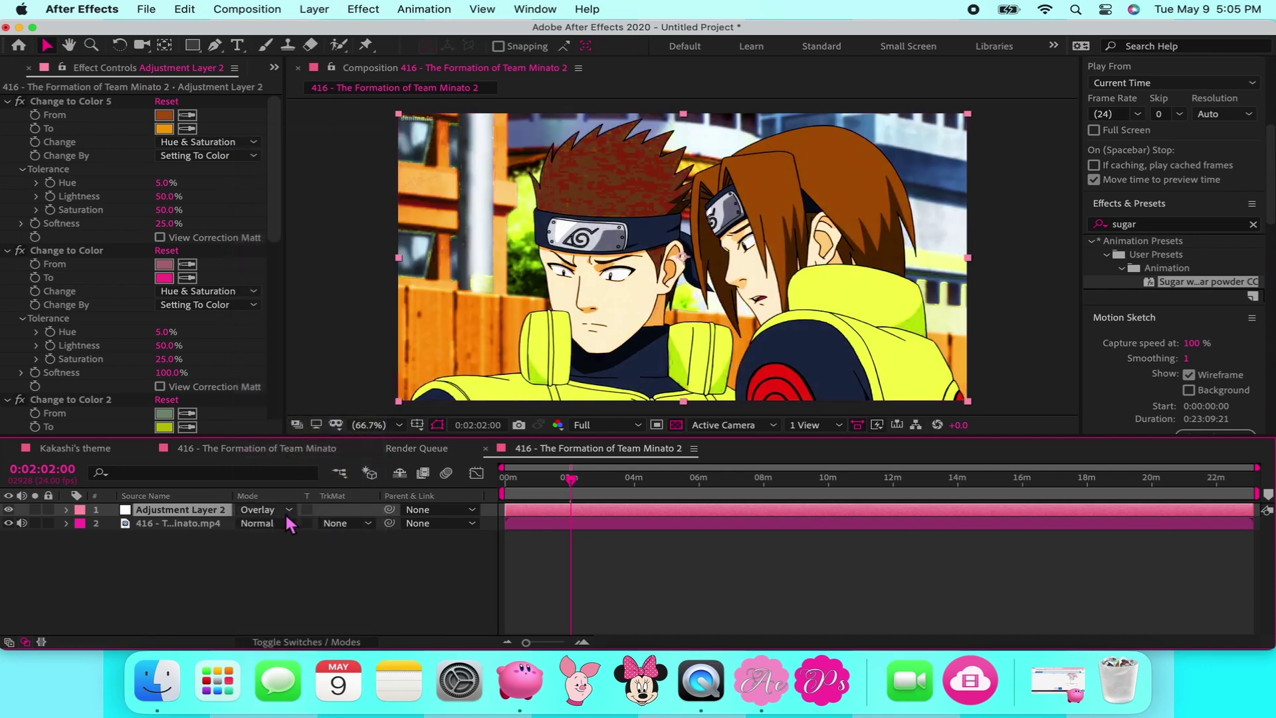
pyautogui.click(263, 510)
pyautogui.scroll(-5, 294, 585)
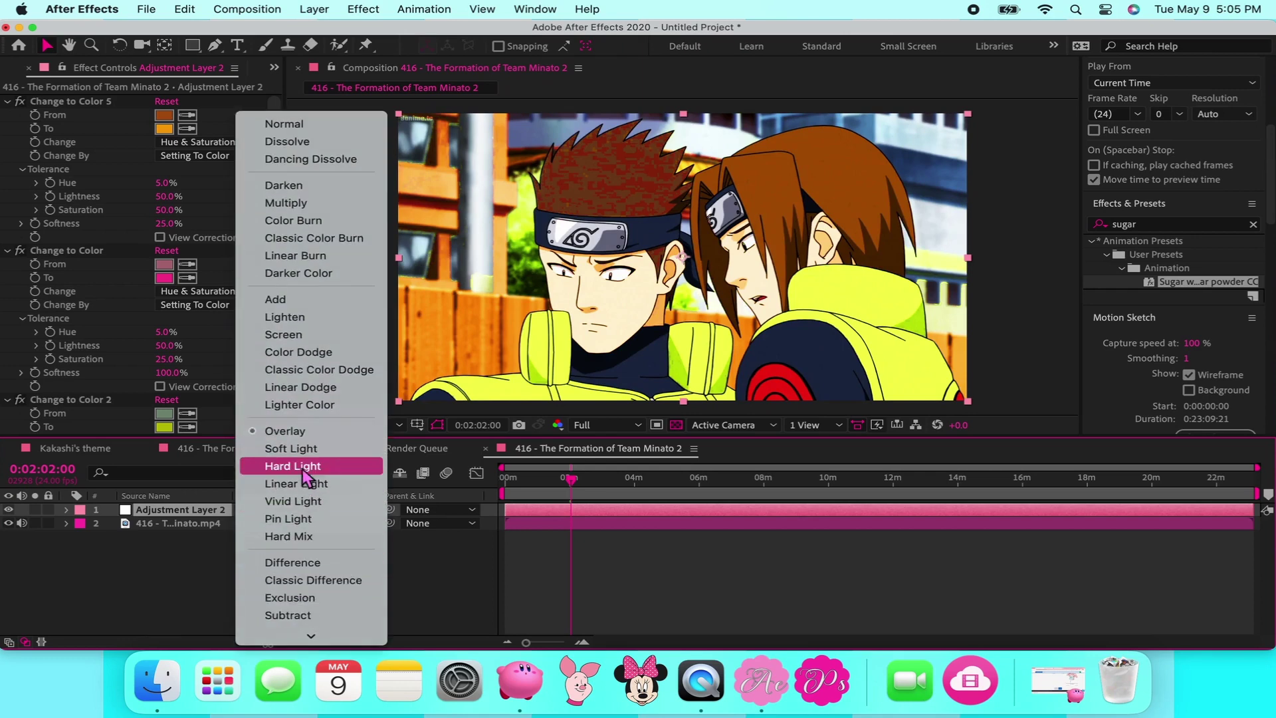
pyautogui.click(292, 449)
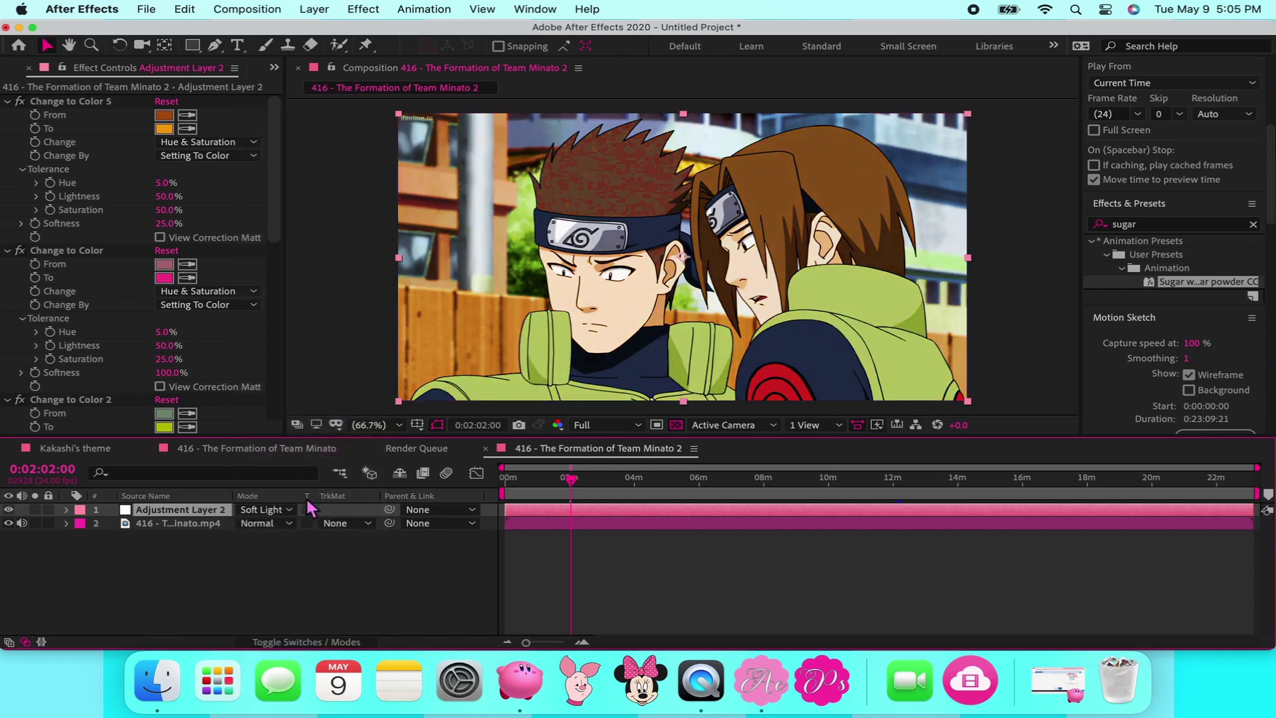
pyautogui.click(272, 513)
pyautogui.scroll(-5, 290, 579)
pyautogui.click(290, 573)
# Cycle the blend mode through Linear Light, Vivid Light, Pin Light and Hard Mix
pyautogui.click(268, 511)
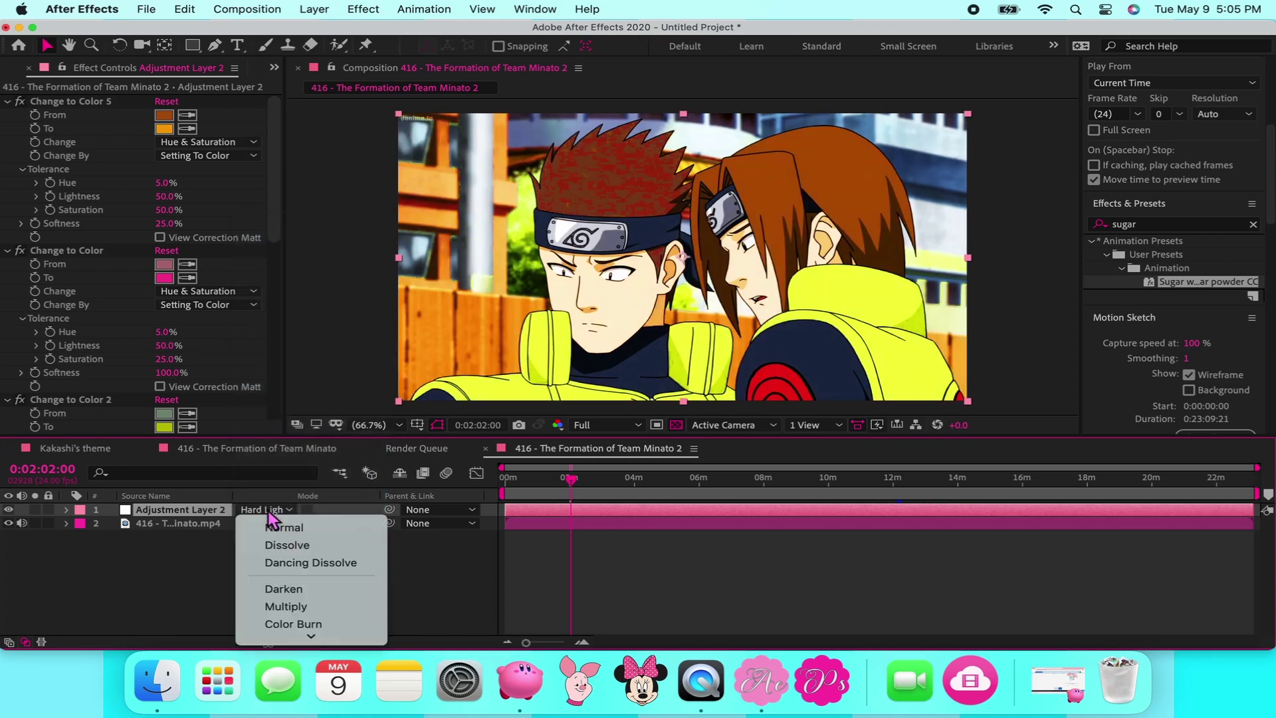
pyautogui.scroll(-5, 291, 584)
pyautogui.click(277, 457)
pyautogui.click(259, 512)
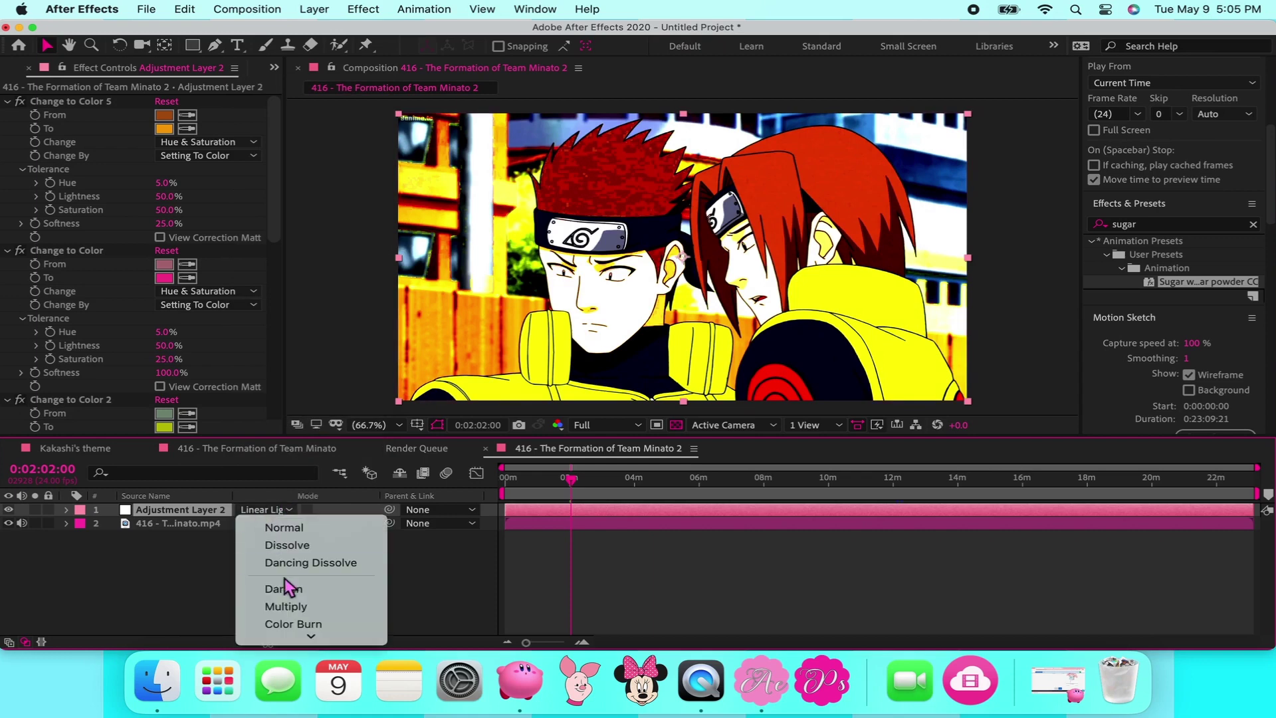
pyautogui.scroll(-5, 284, 575)
pyautogui.click(287, 519)
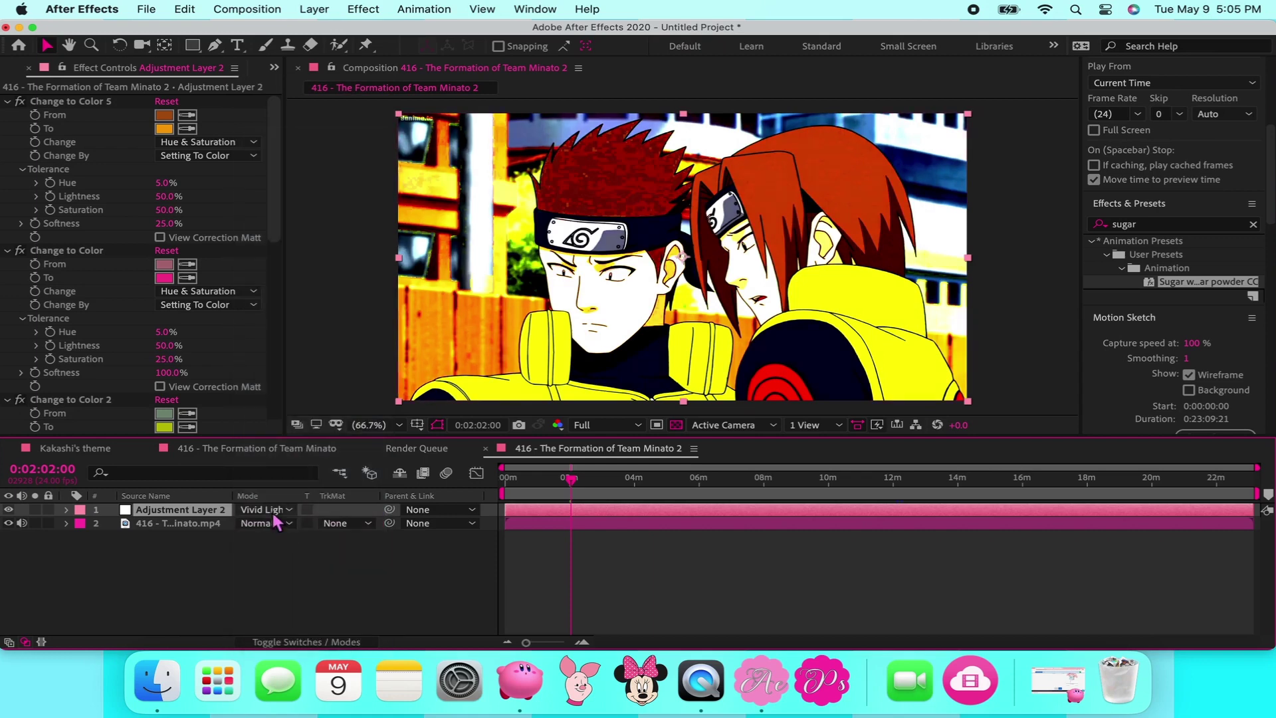
pyautogui.click(272, 512)
pyautogui.scroll(-5, 281, 572)
pyautogui.click(275, 452)
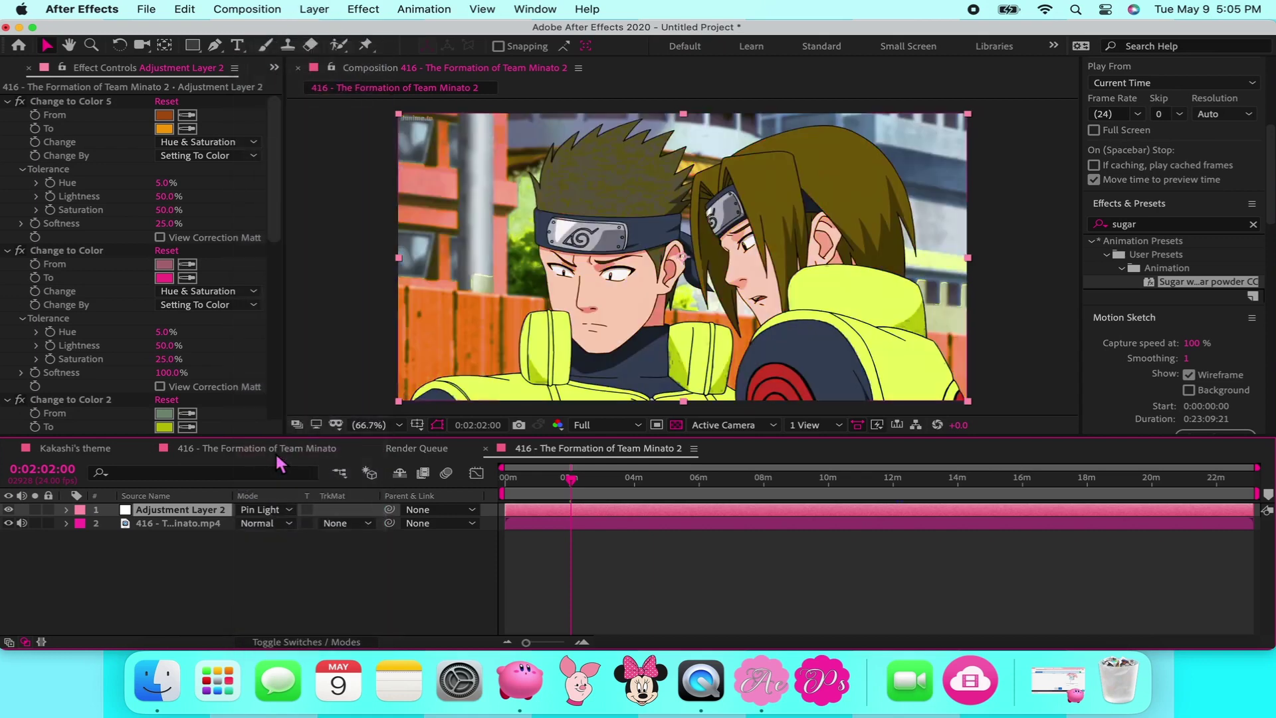
pyautogui.click(272, 512)
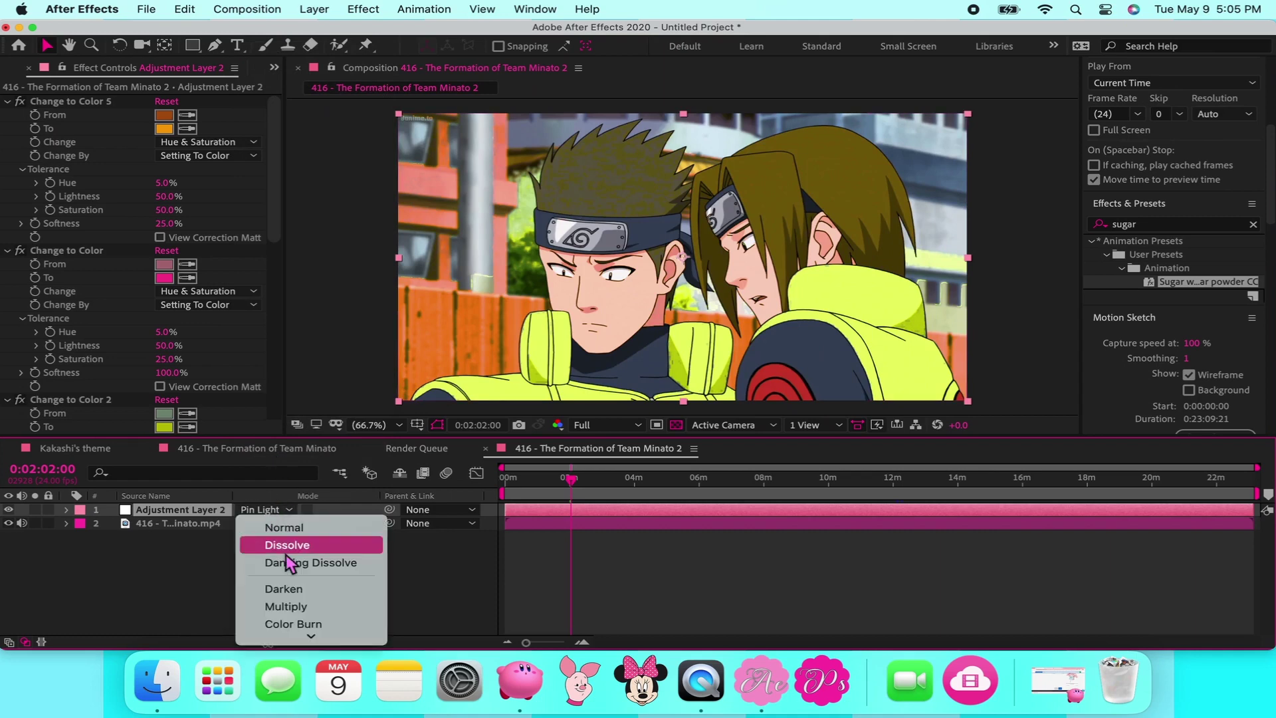
pyautogui.scroll(-5, 285, 558)
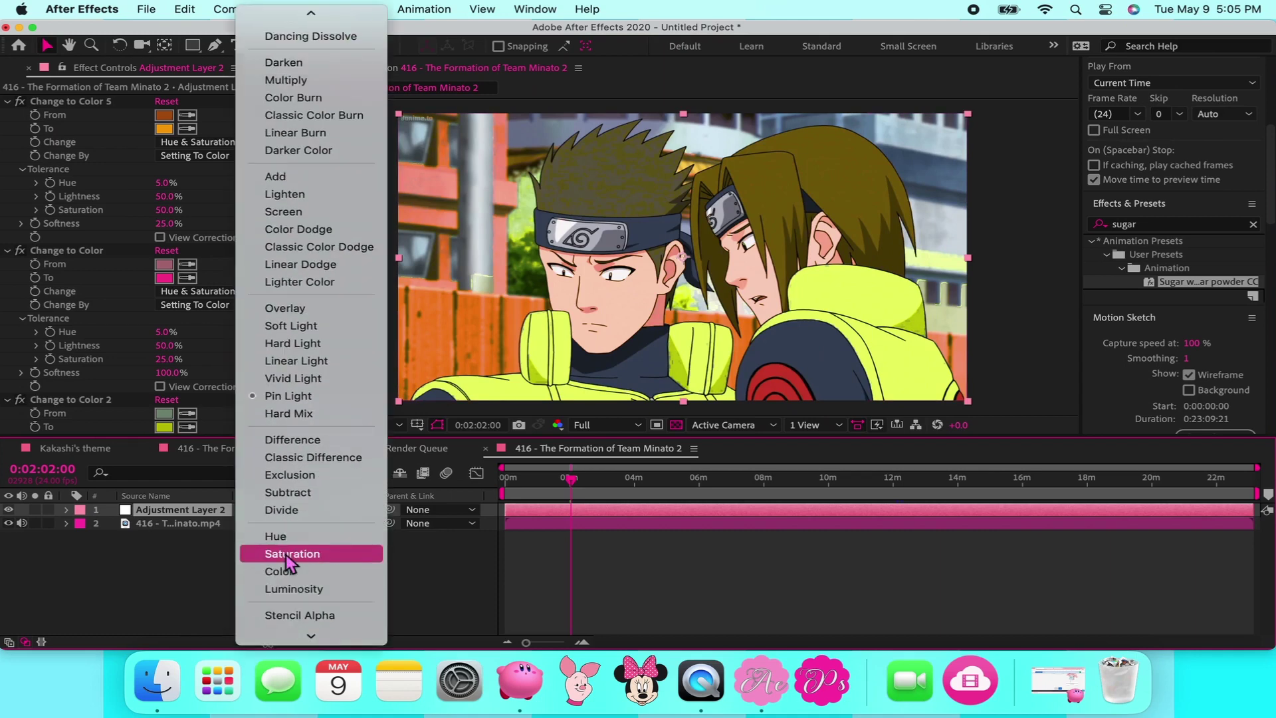
pyautogui.click(278, 418)
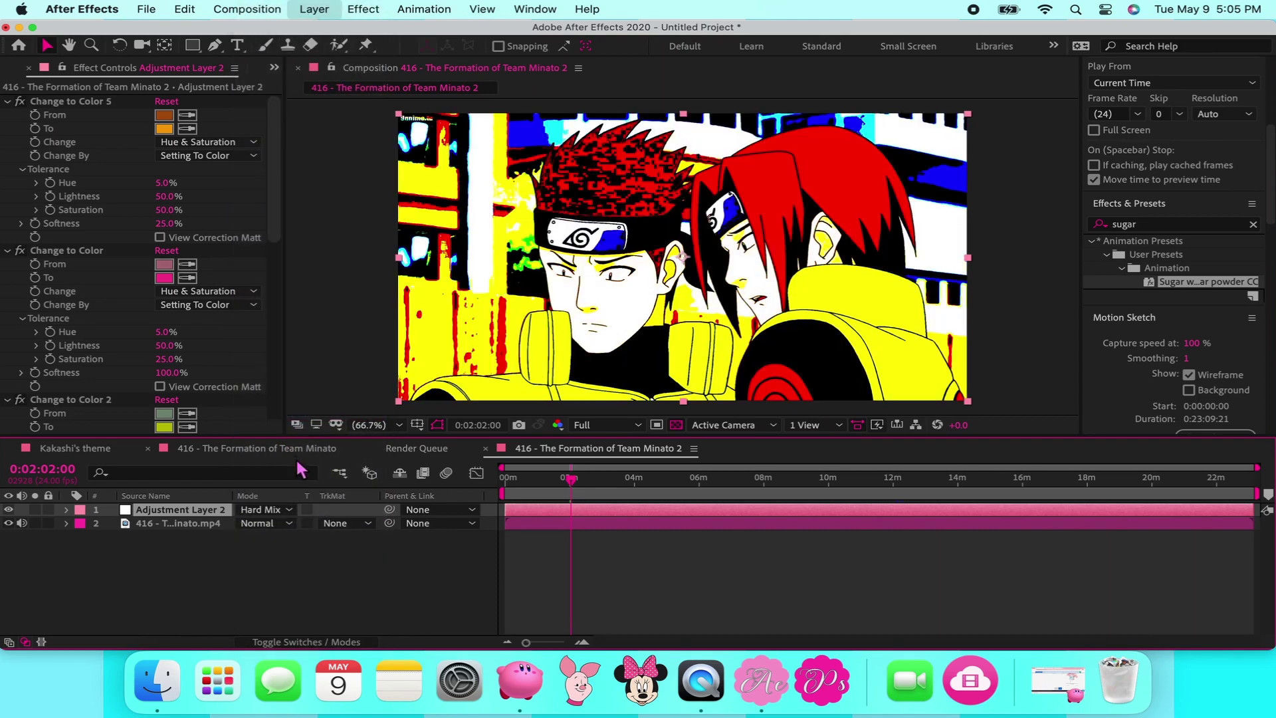
# Try Difference, Classic Difference, Exclusion and Hue on the adjustment layer
pyautogui.click(277, 509)
pyautogui.scroll(-5, 291, 569)
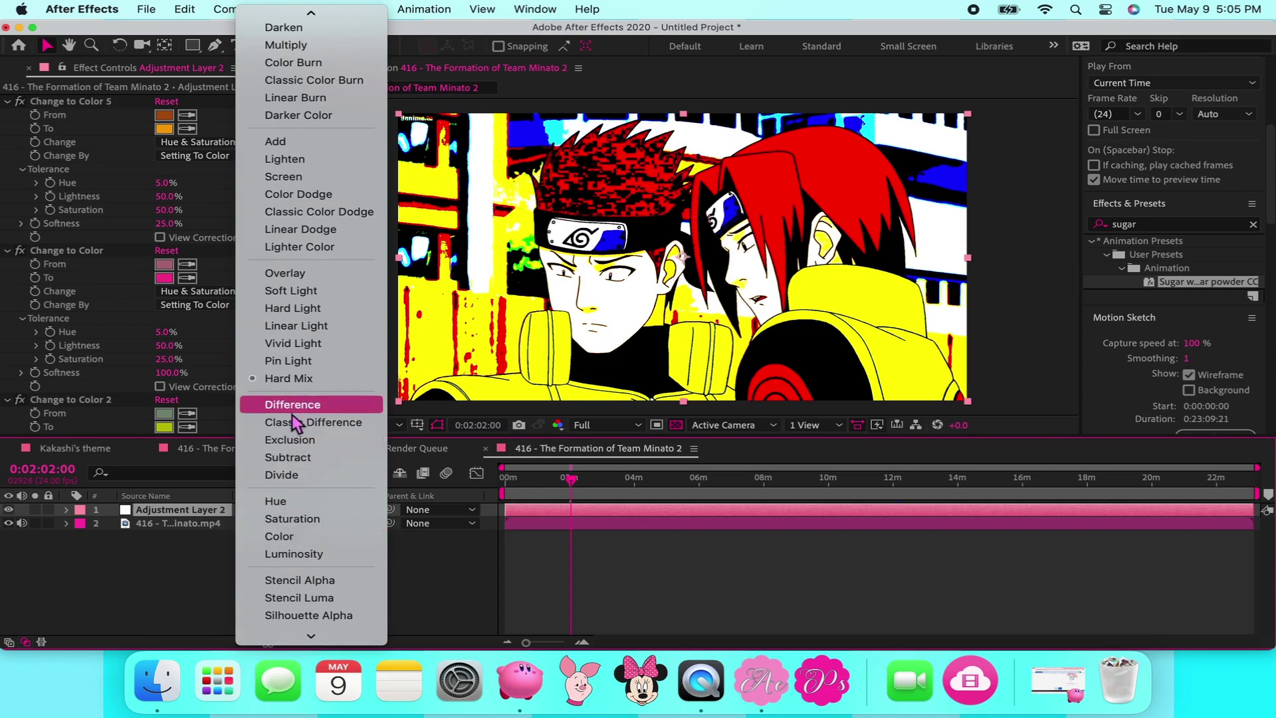
pyautogui.click(293, 422)
pyautogui.click(269, 509)
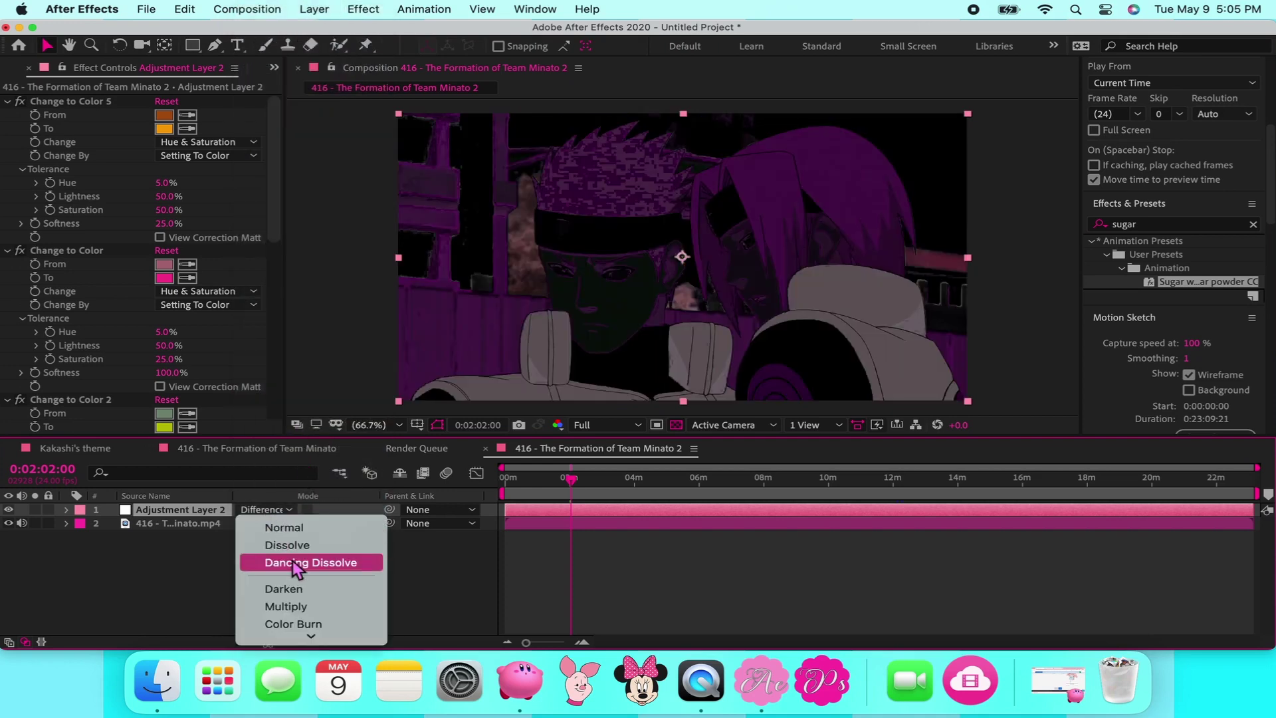
pyautogui.scroll(-5, 289, 558)
pyautogui.click(293, 542)
pyautogui.click(269, 509)
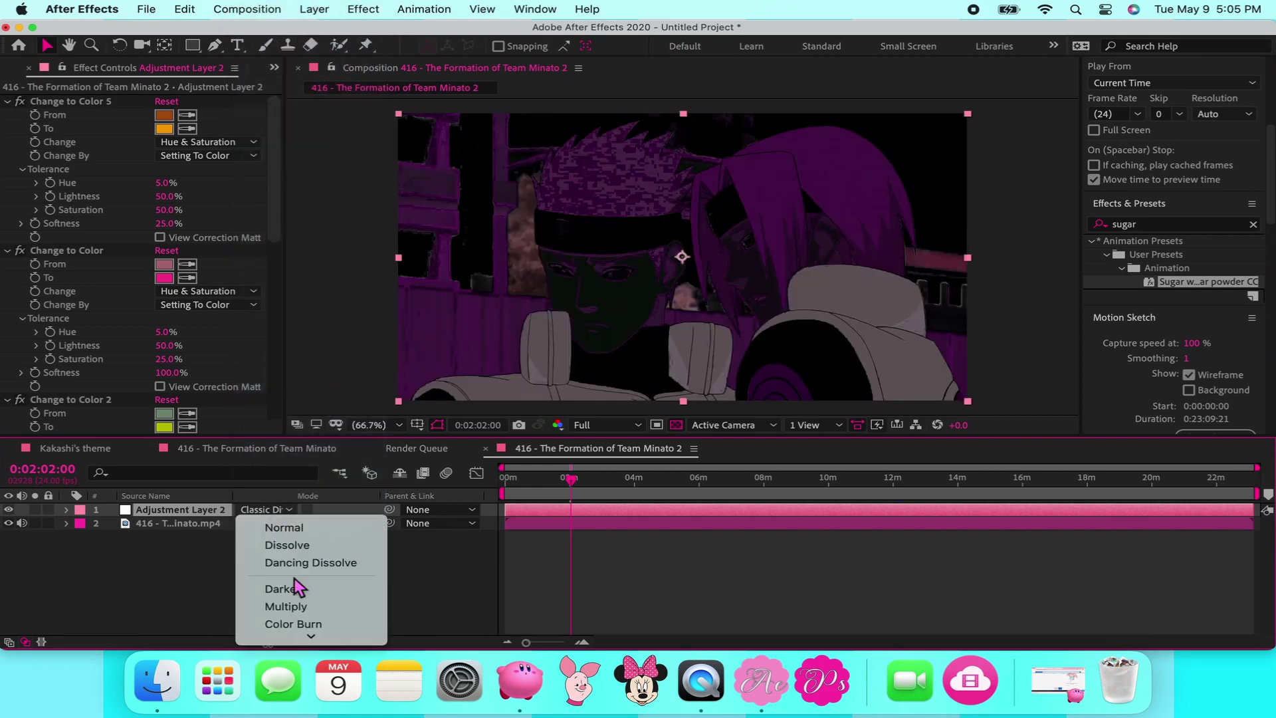
pyautogui.scroll(-5, 266, 565)
pyautogui.click(284, 397)
pyautogui.click(269, 509)
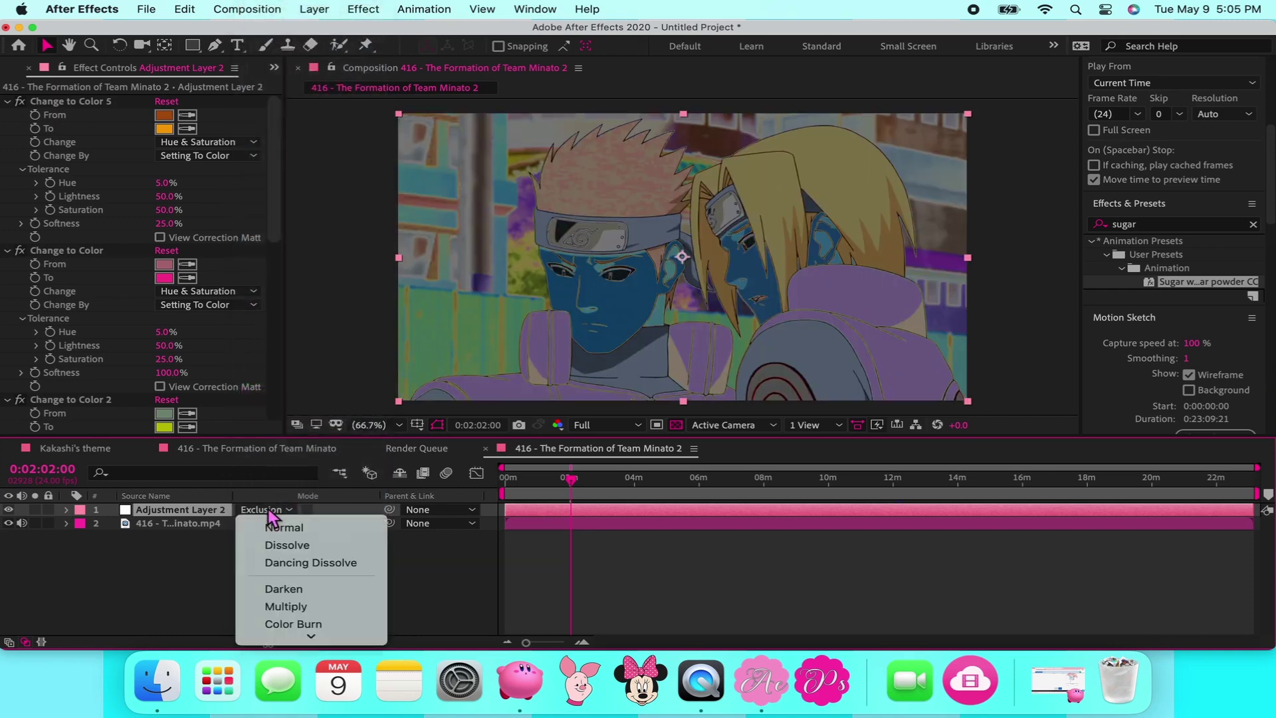
pyautogui.scroll(-5, 290, 505)
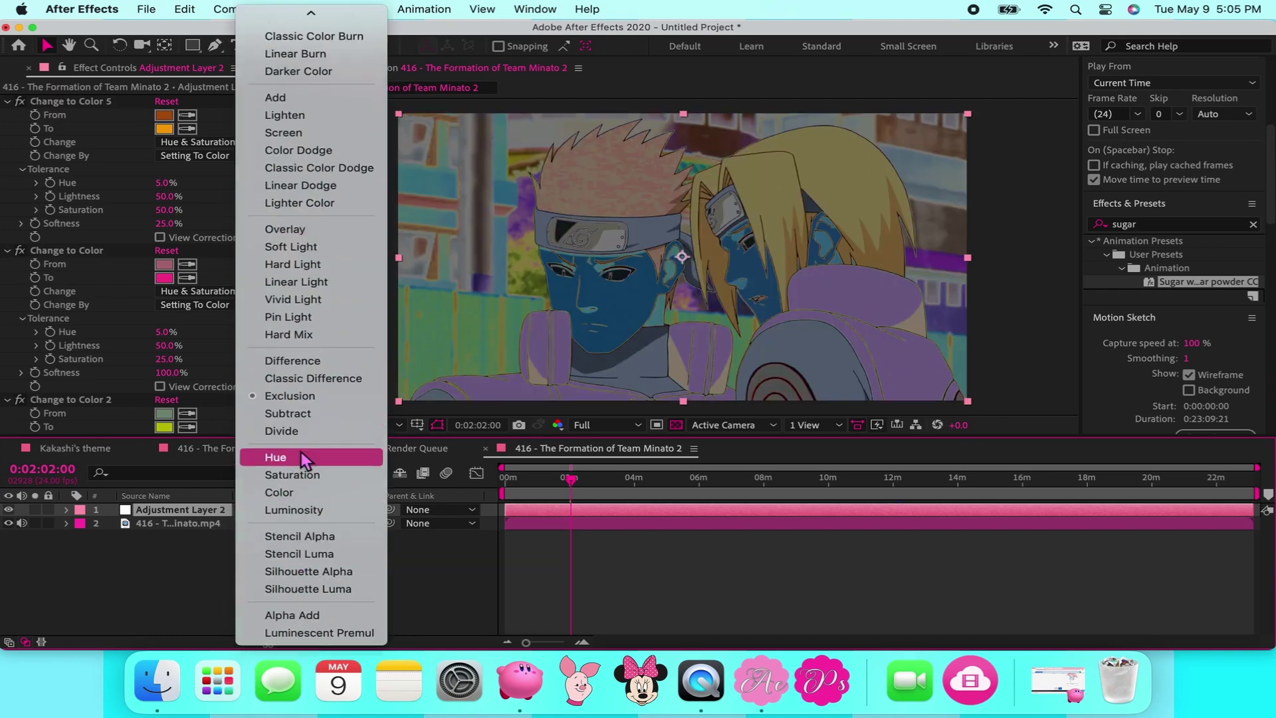
pyautogui.click(299, 456)
# Switch the blend mode to Saturation, then Color, then Luminosity
pyautogui.click(259, 509)
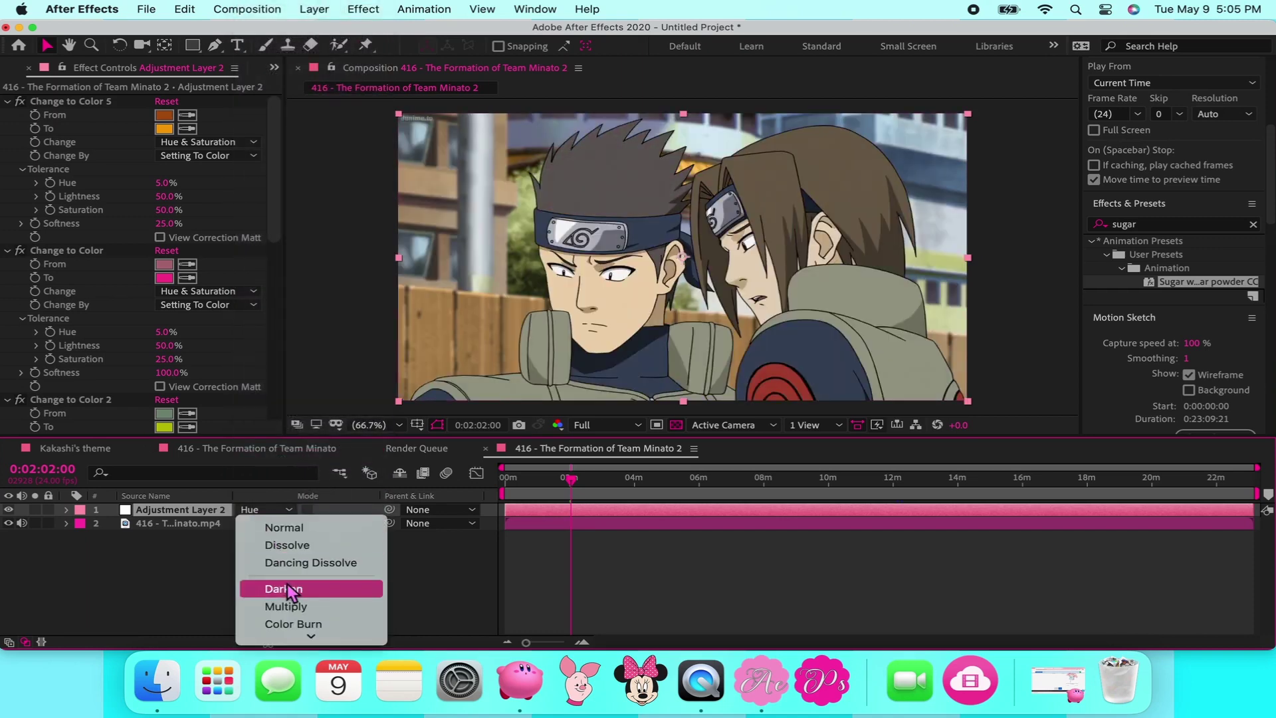
pyautogui.scroll(-5, 288, 583)
pyautogui.click(287, 488)
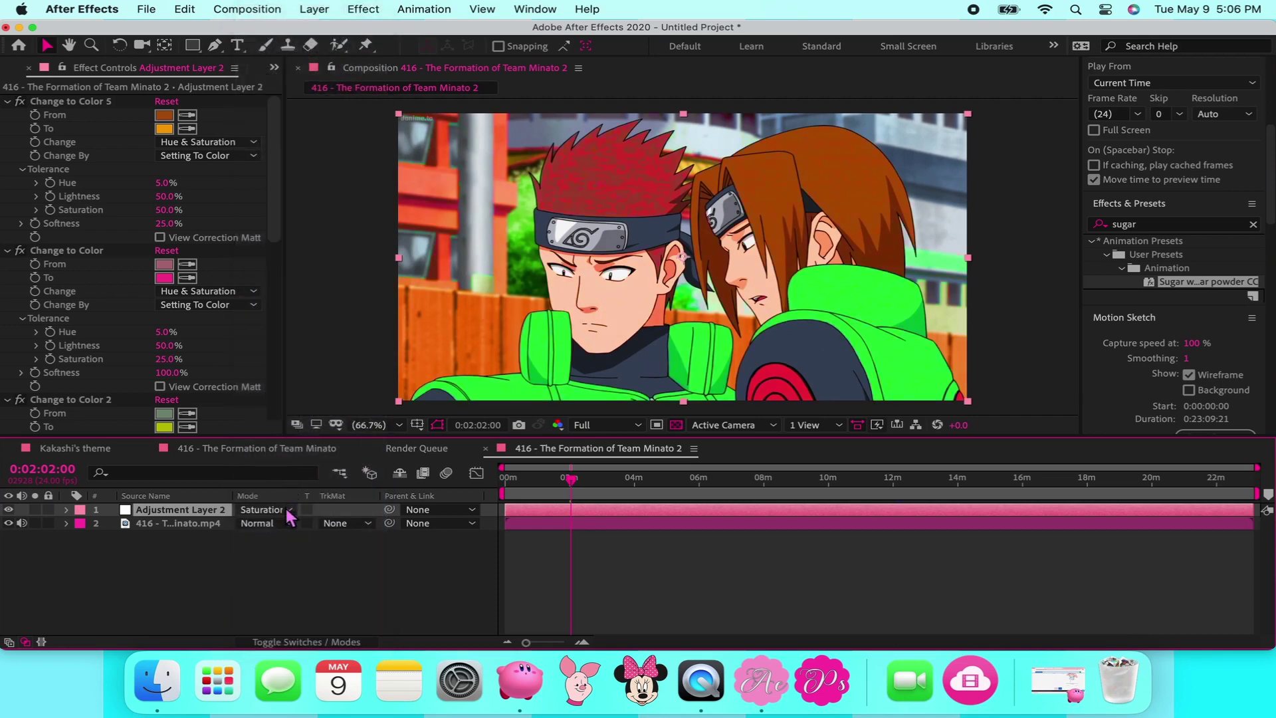
pyautogui.click(269, 509)
pyautogui.scroll(-3, 294, 568)
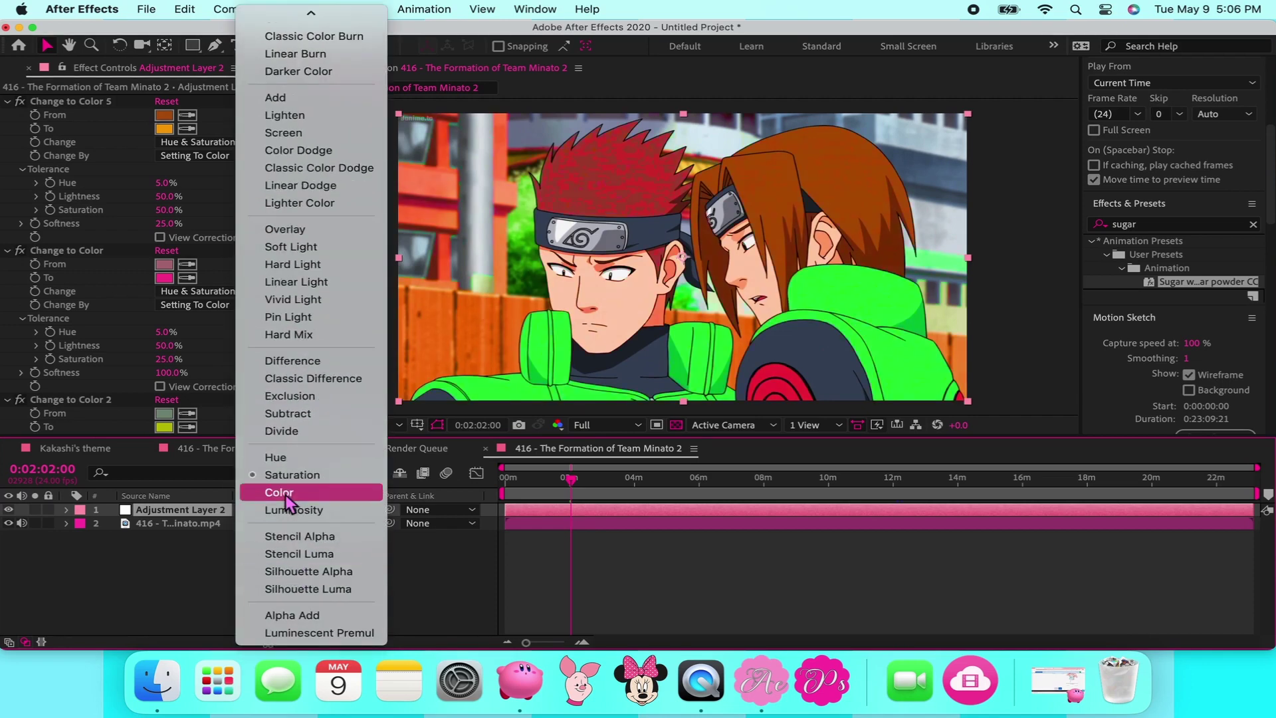
pyautogui.click(288, 495)
pyautogui.click(266, 509)
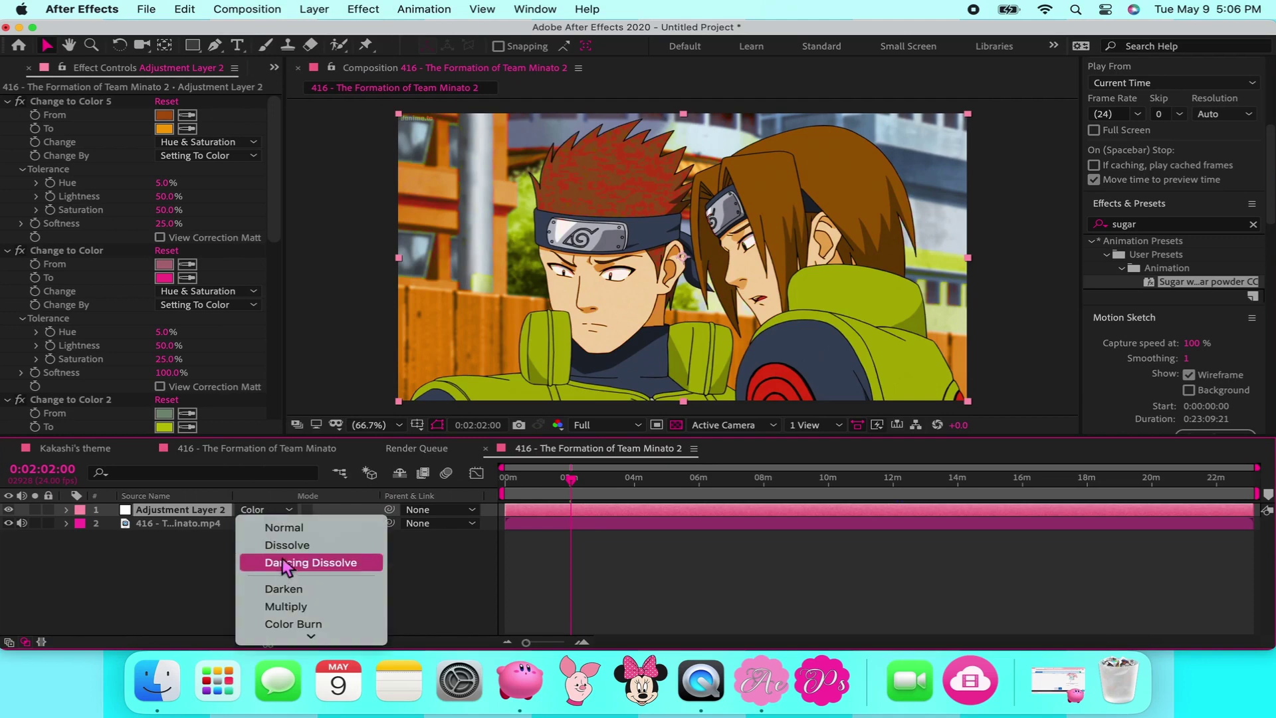
pyautogui.scroll(-3, 285, 570)
pyautogui.click(292, 509)
# Try Stencil Alpha, then return the adjustment layer to Overlay
pyautogui.click(260, 509)
pyautogui.scroll(-5, 286, 571)
pyautogui.scroll(-5, 293, 532)
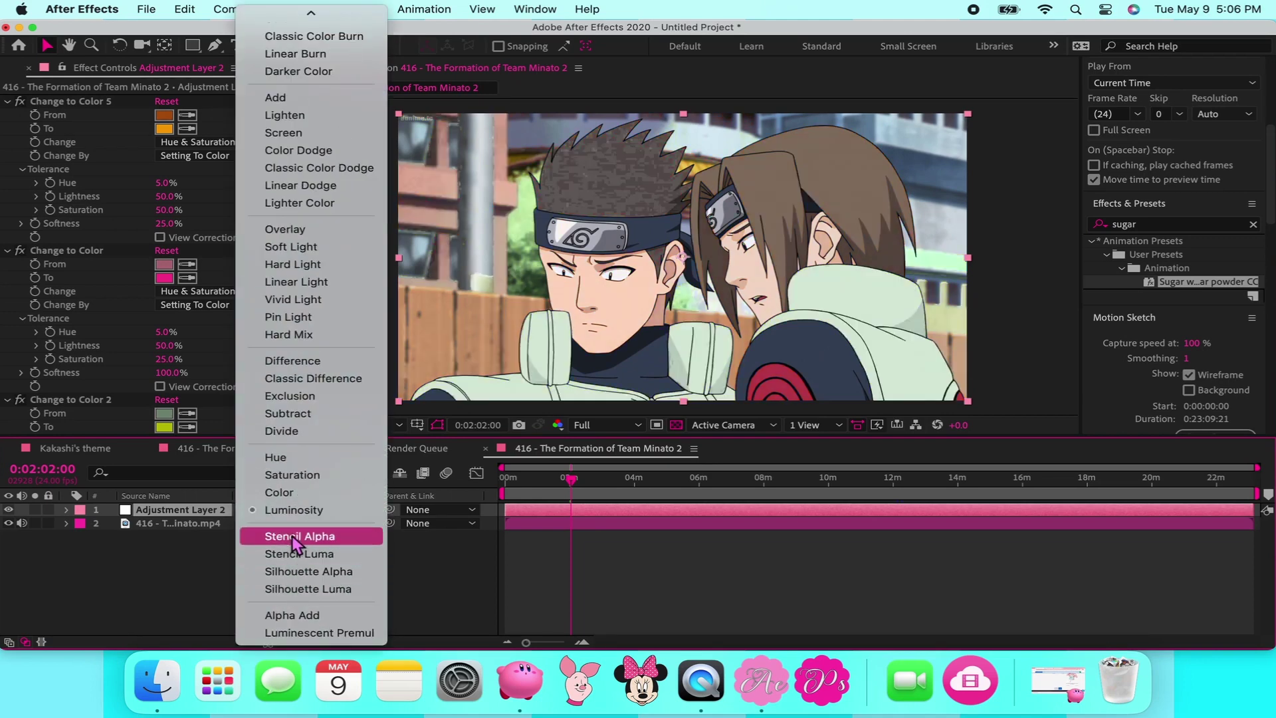
pyautogui.click(292, 535)
pyautogui.click(263, 510)
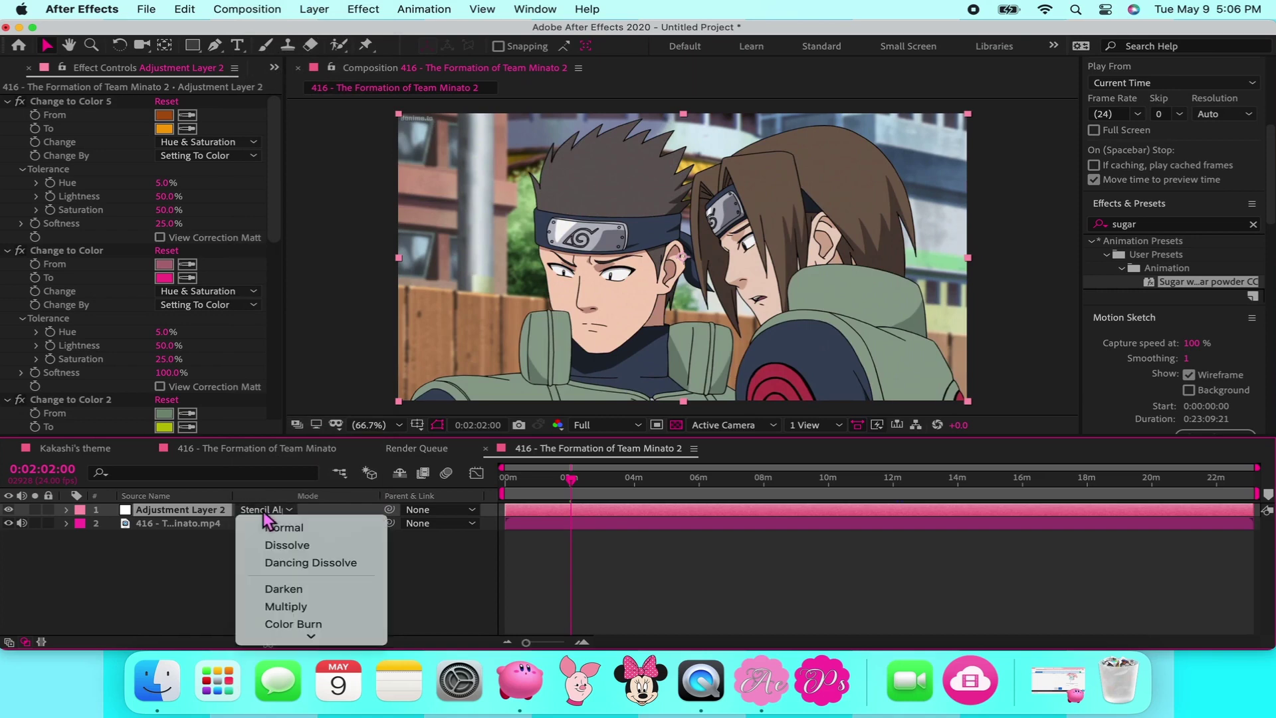
pyautogui.scroll(-5, 296, 560)
pyautogui.scroll(-5, 297, 559)
pyautogui.click(299, 237)
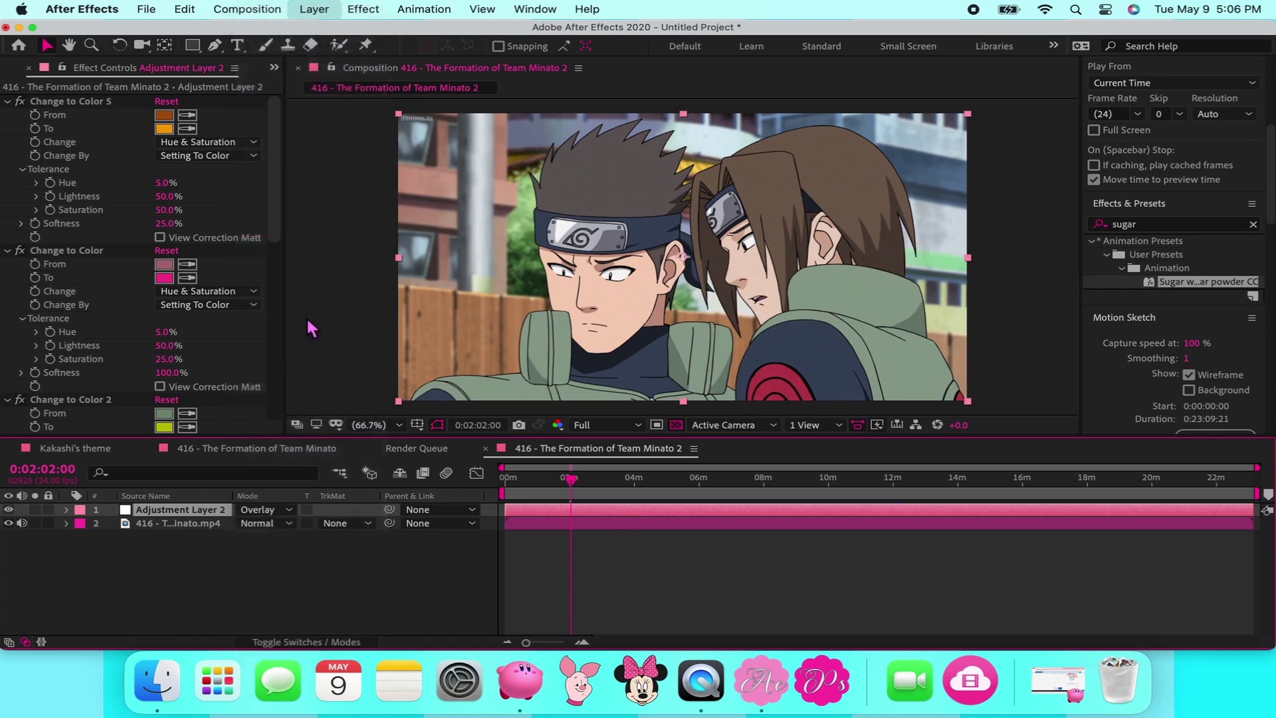
# Compare Soft Light, Hard Light and Overlay, then reset the adjustment layer to Normal
pyautogui.click(267, 512)
pyautogui.scroll(-10, 280, 573)
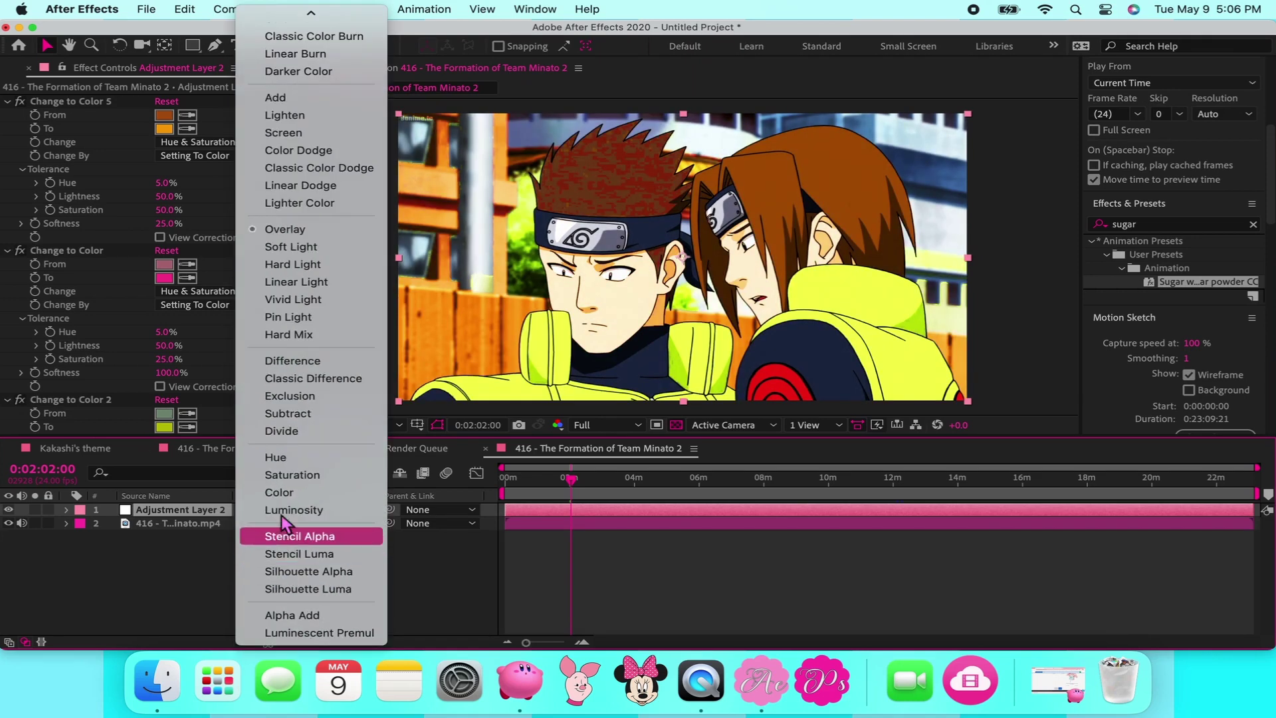
pyautogui.click(307, 247)
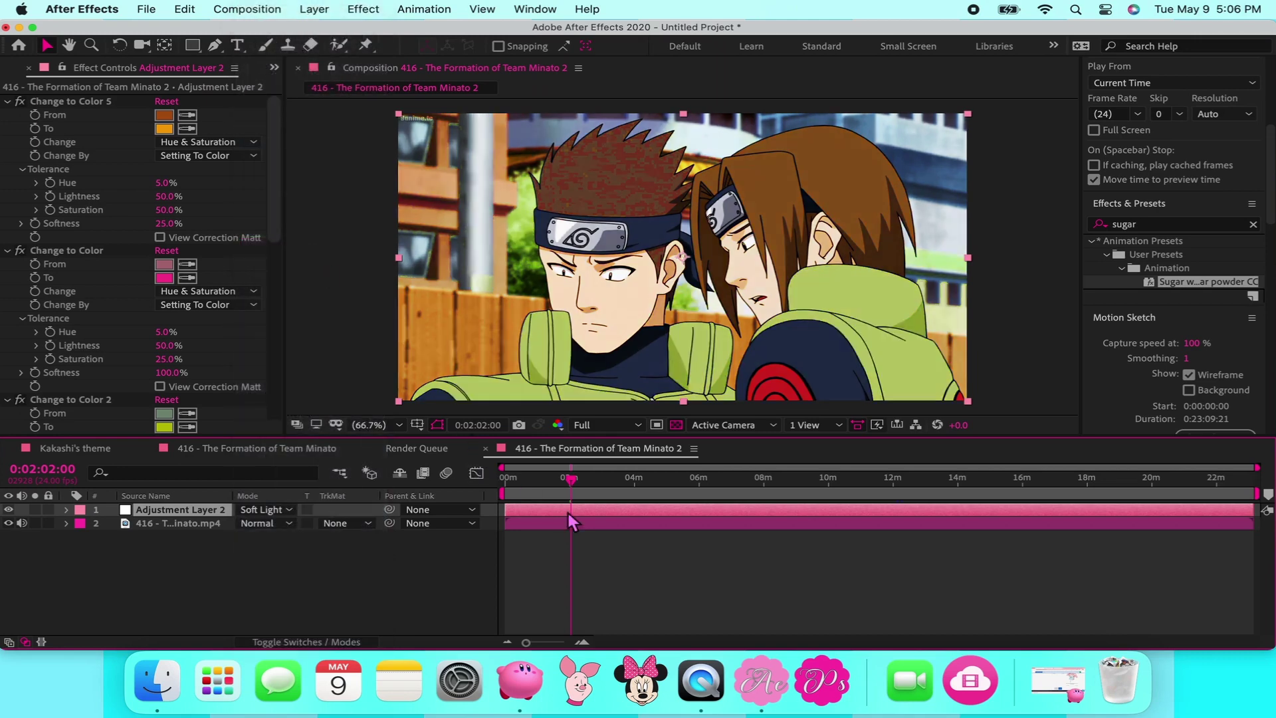
pyautogui.click(270, 512)
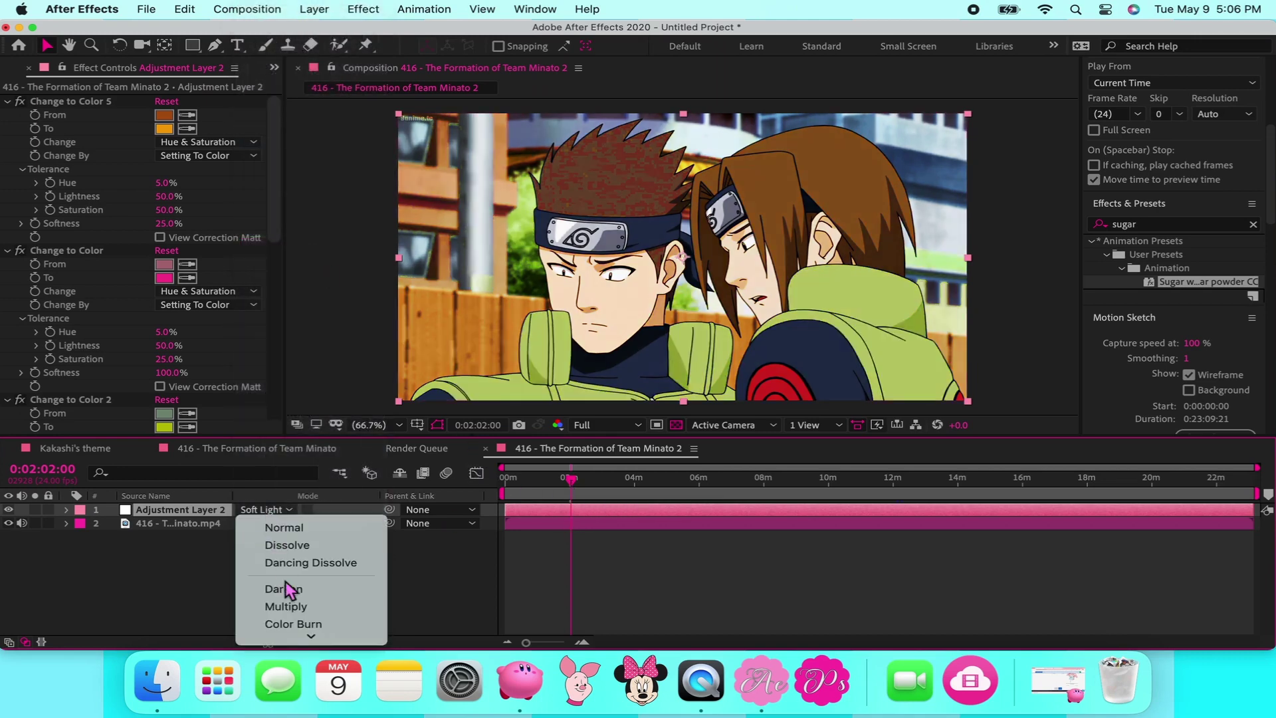
pyautogui.scroll(-10, 287, 549)
pyautogui.click(288, 397)
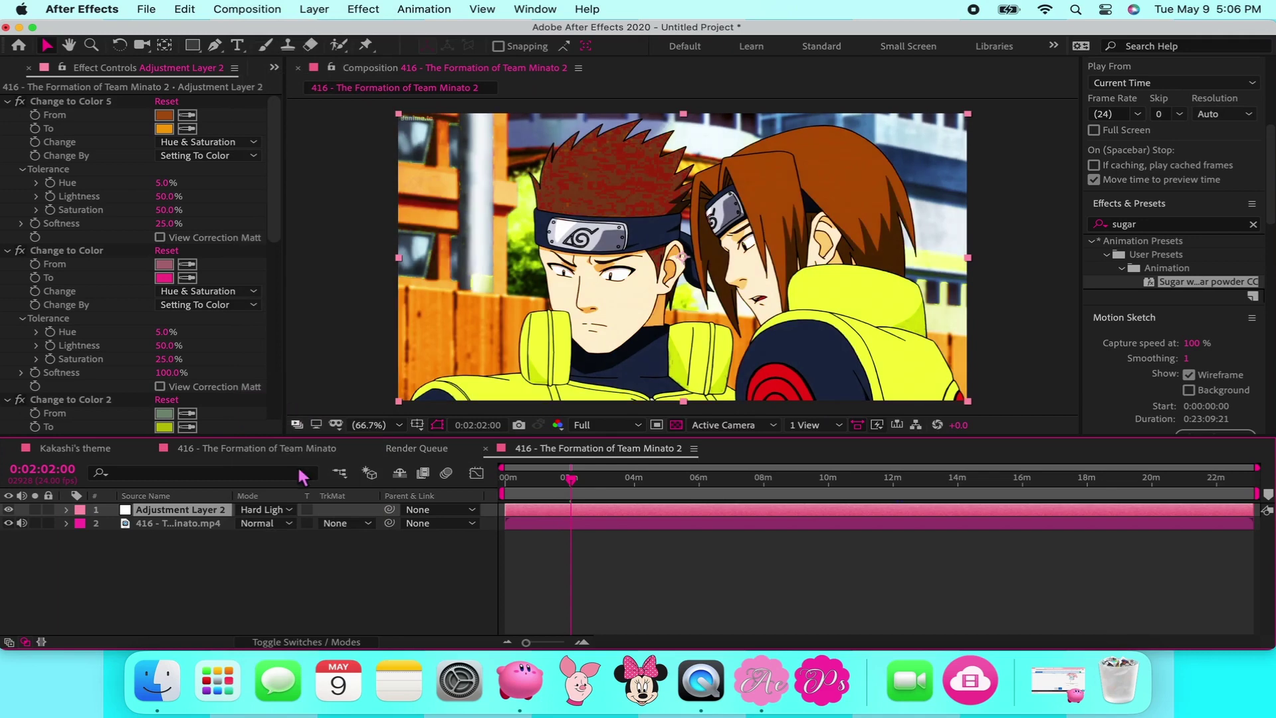
pyautogui.click(273, 517)
pyautogui.scroll(-10, 284, 557)
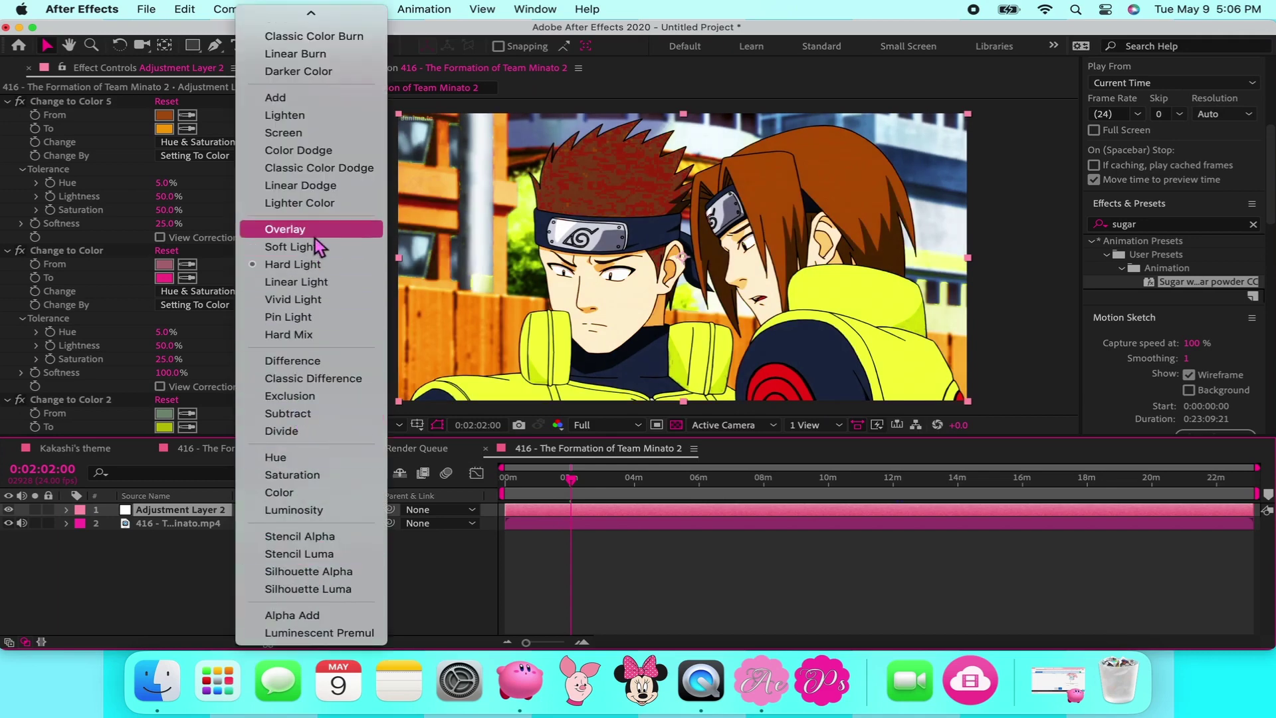
pyautogui.click(315, 238)
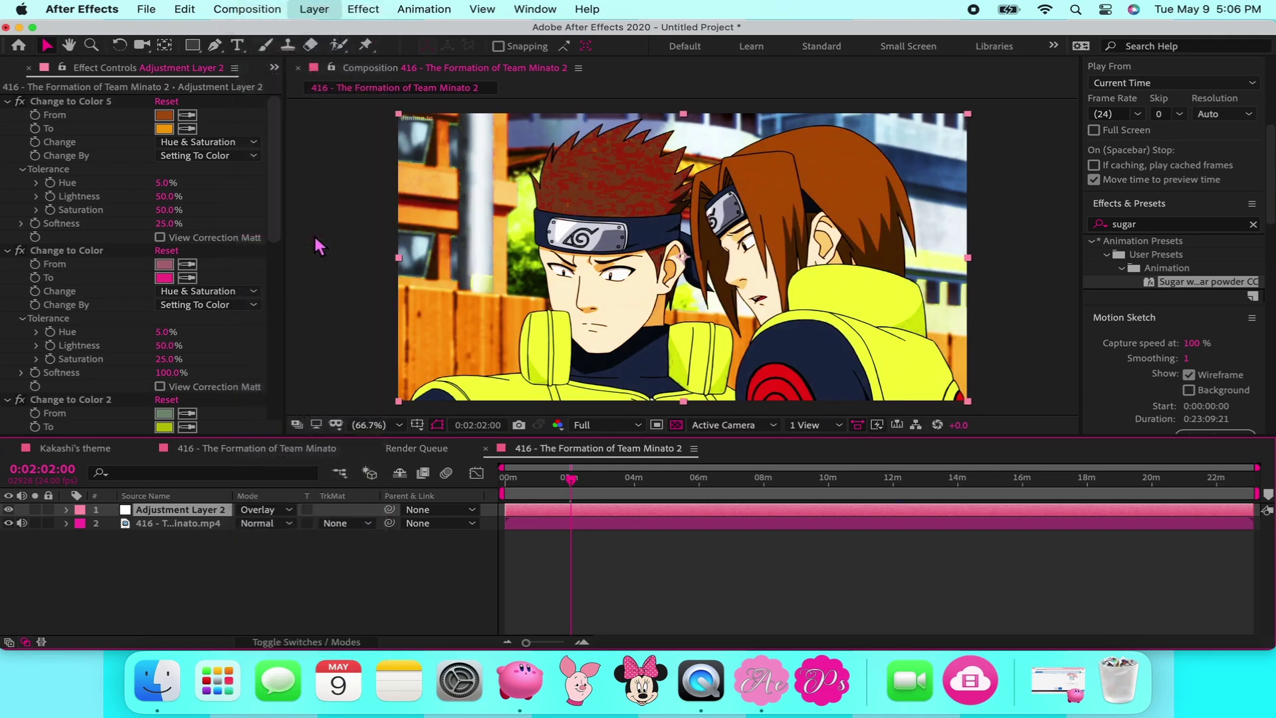
pyautogui.click(263, 512)
pyautogui.click(274, 525)
# Re-test Overlay, Hard Light and Soft Light, finishing on Overlay at a later shot
pyautogui.click(271, 522)
pyautogui.scroll(-10, 277, 568)
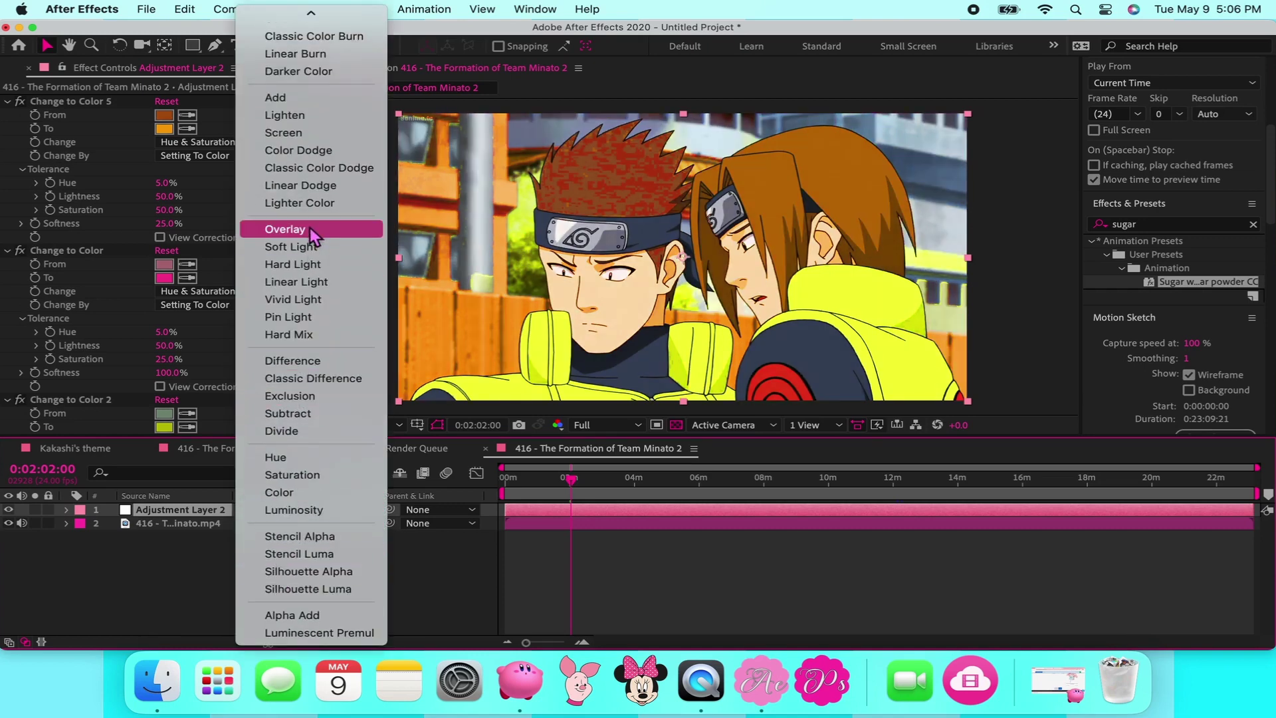
pyautogui.click(310, 228)
pyautogui.click(273, 510)
pyautogui.scroll(-10, 301, 568)
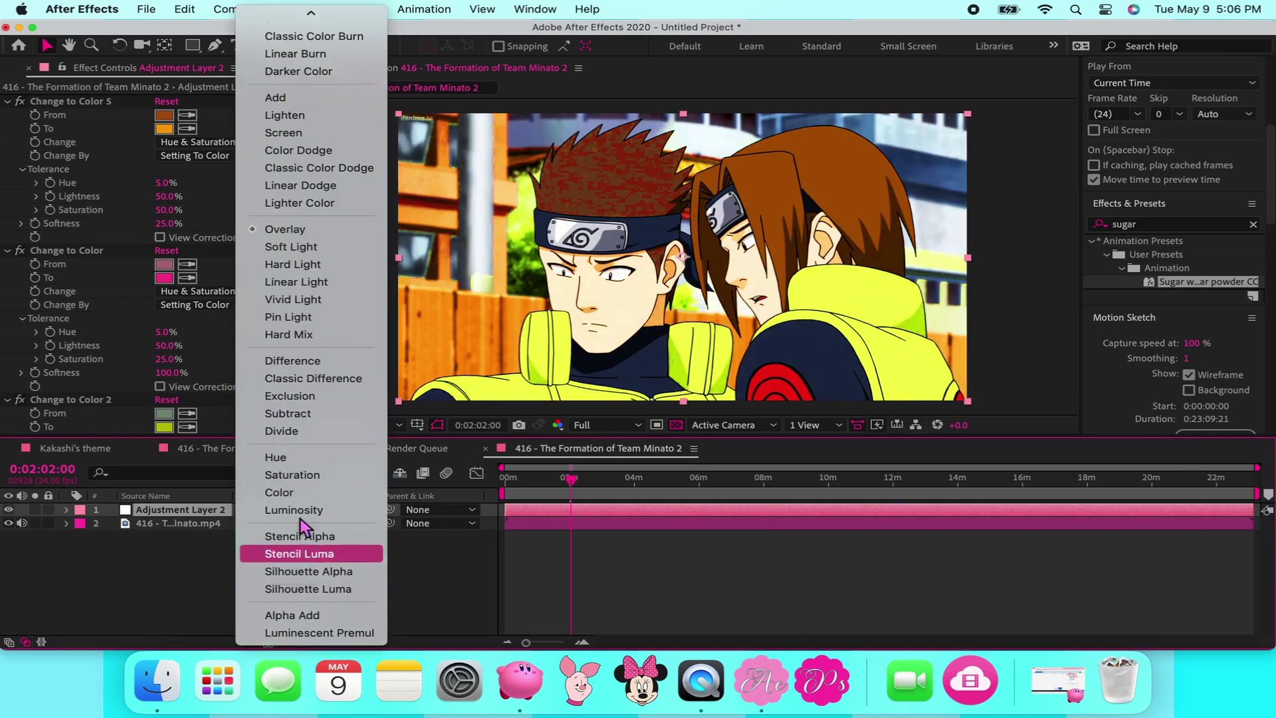
pyautogui.click(318, 265)
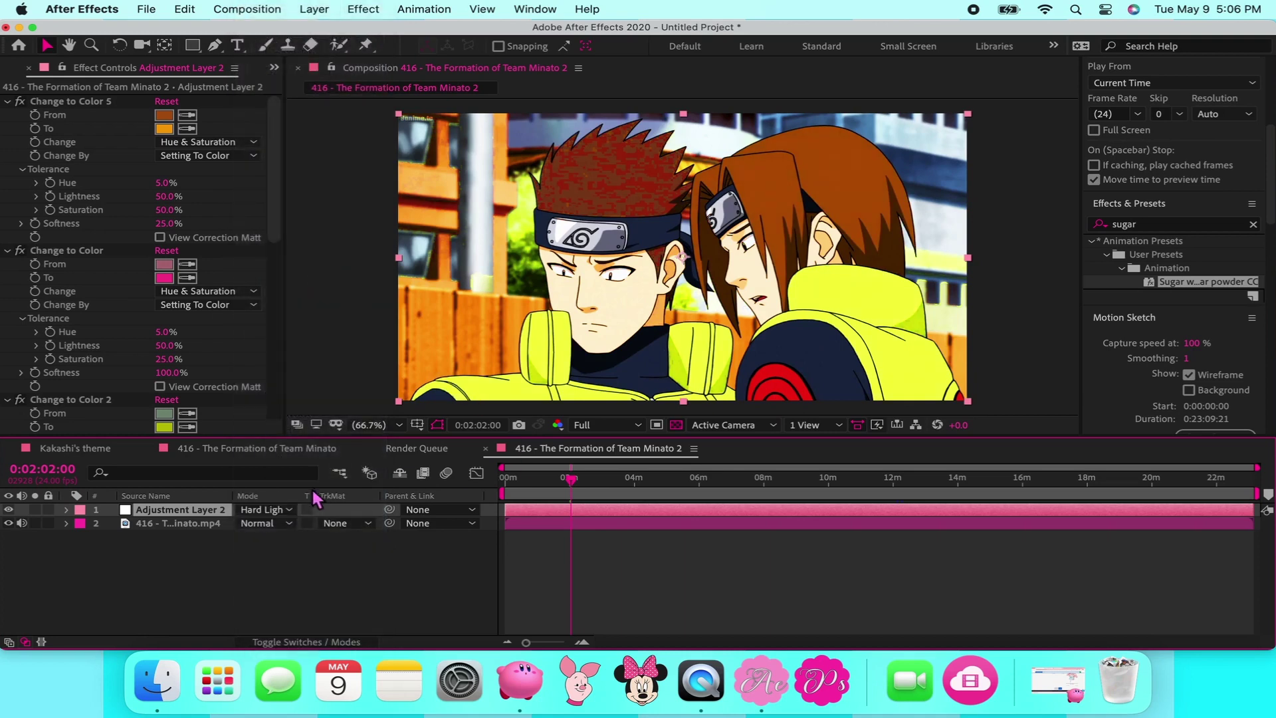
pyautogui.click(266, 510)
pyautogui.scroll(-10, 263, 532)
pyautogui.click(297, 249)
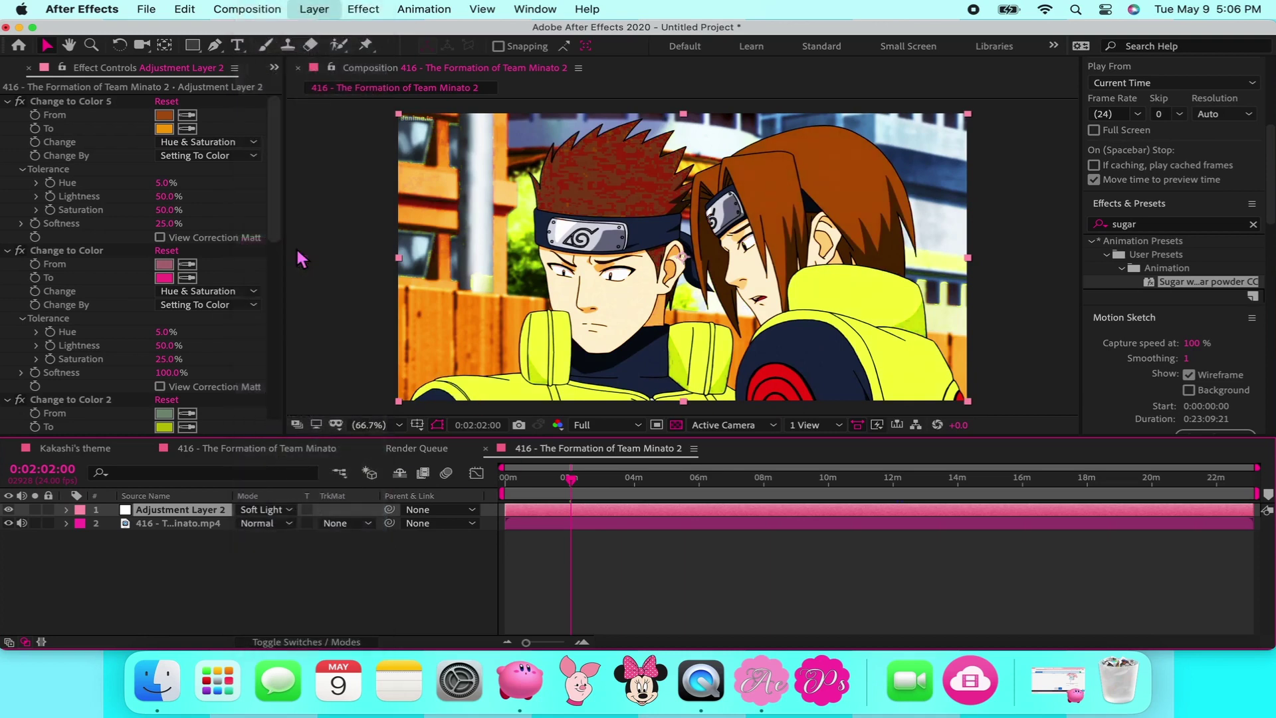
pyautogui.click(266, 520)
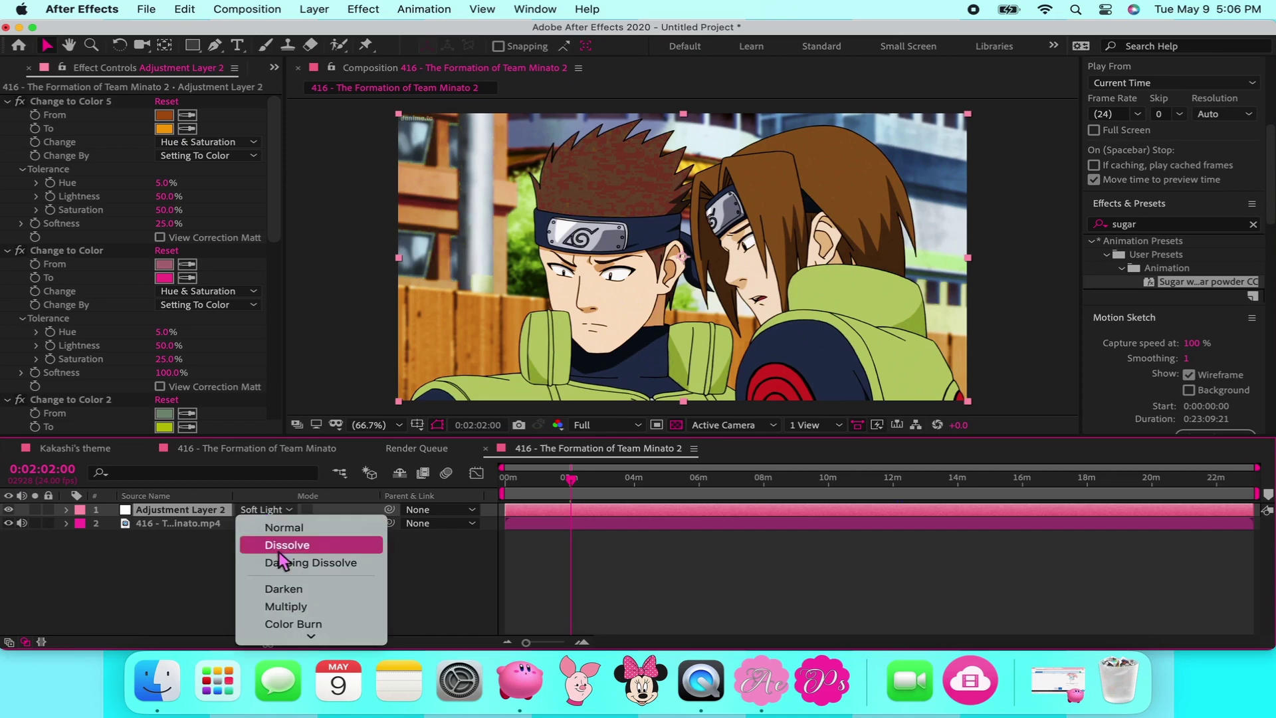
pyautogui.scroll(-10, 273, 530)
pyautogui.click(310, 235)
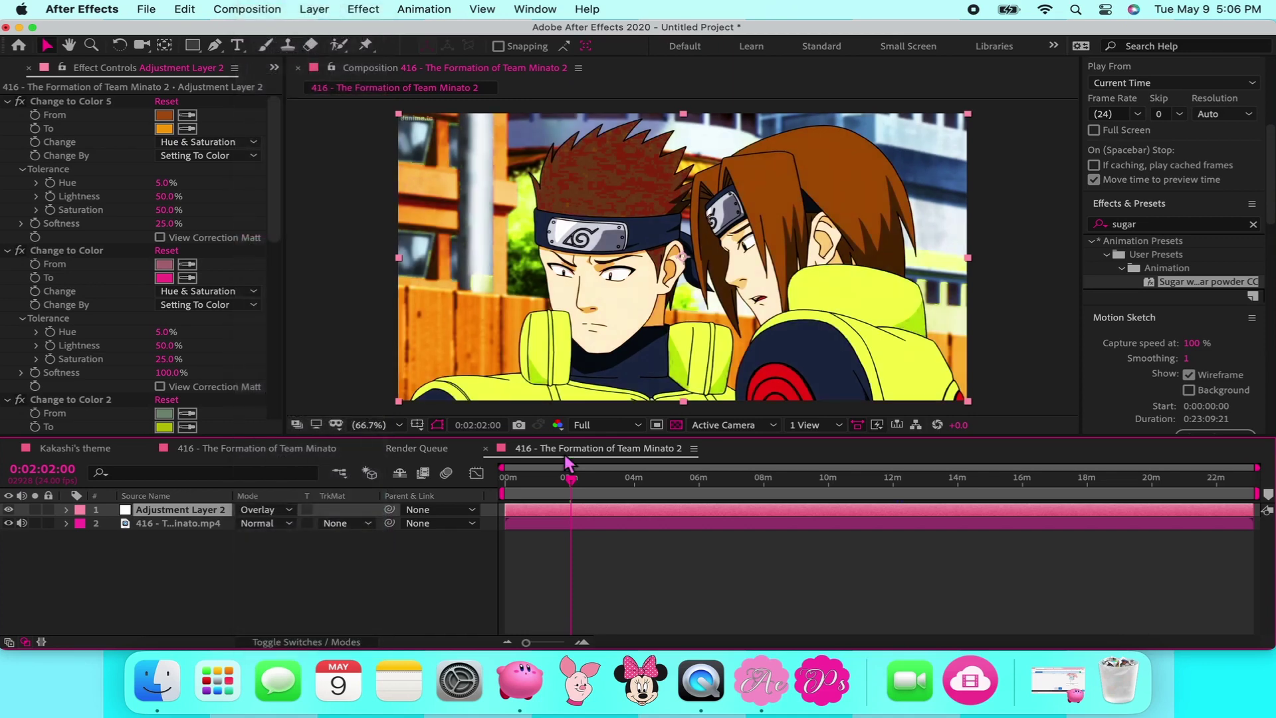
pyautogui.moveTo(580, 485); pyautogui.dragTo(803, 492)
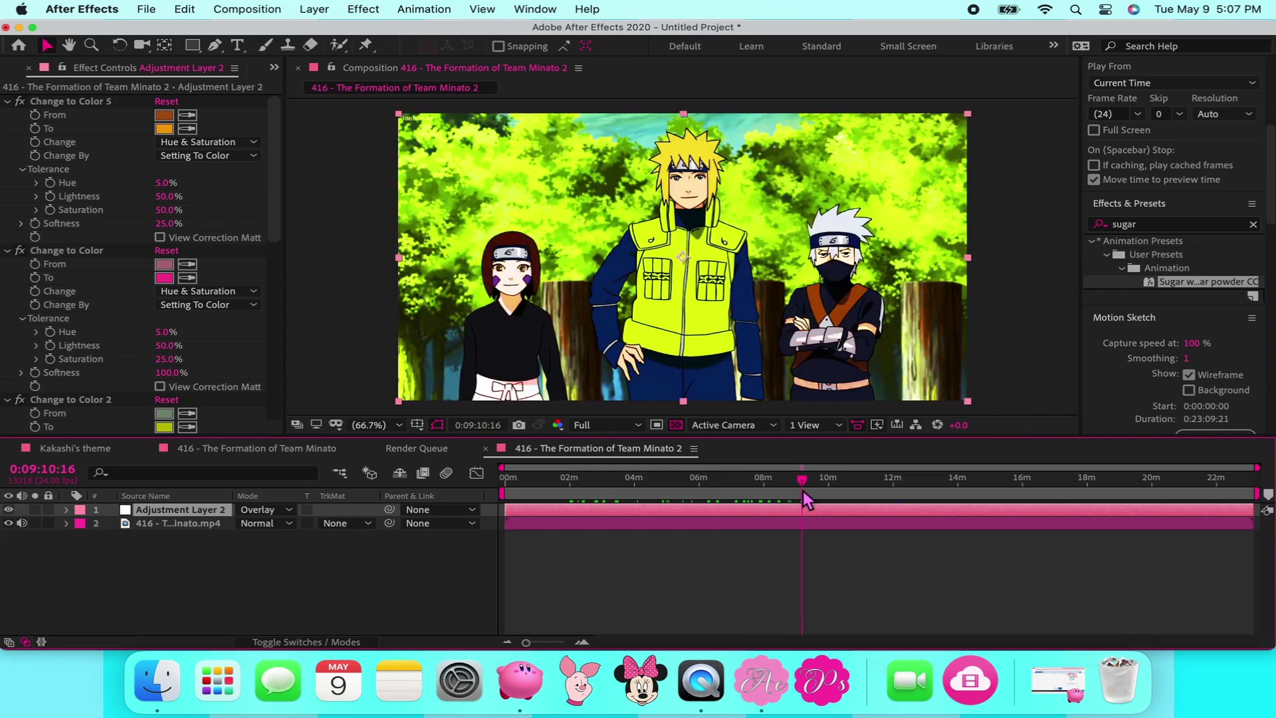
# Scrub the playhead ahead to about 0:12:15:08 to check the Overlay look there
pyautogui.moveTo(803, 492); pyautogui.dragTo(903, 496)
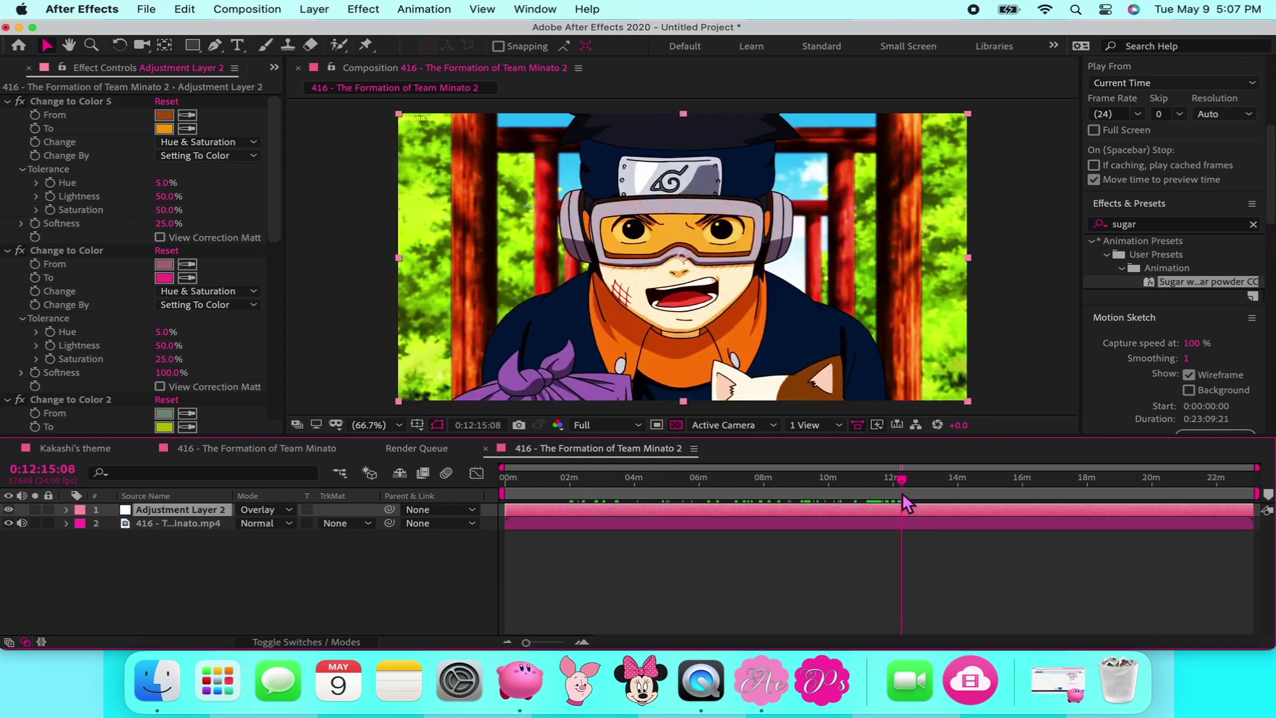
# Set the adjustment layer to Soft Light and toggle its visibility to compare with the original
pyautogui.click(276, 516)
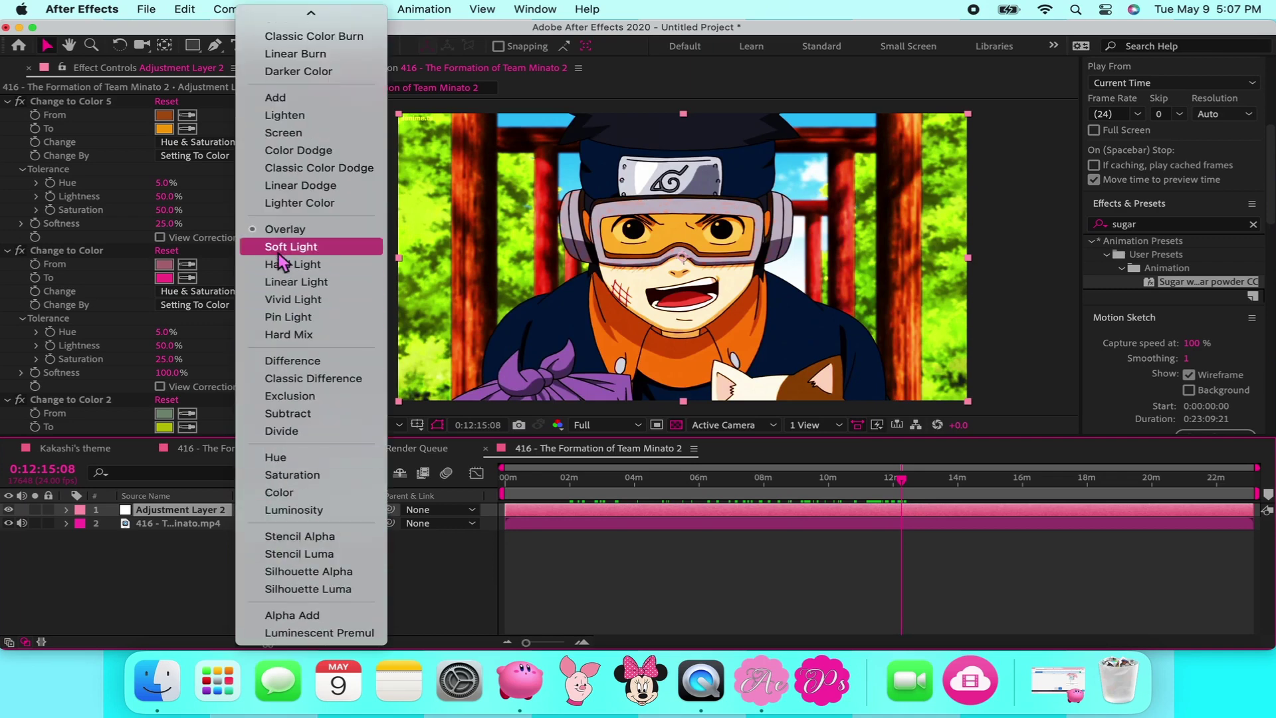
pyautogui.click(278, 253)
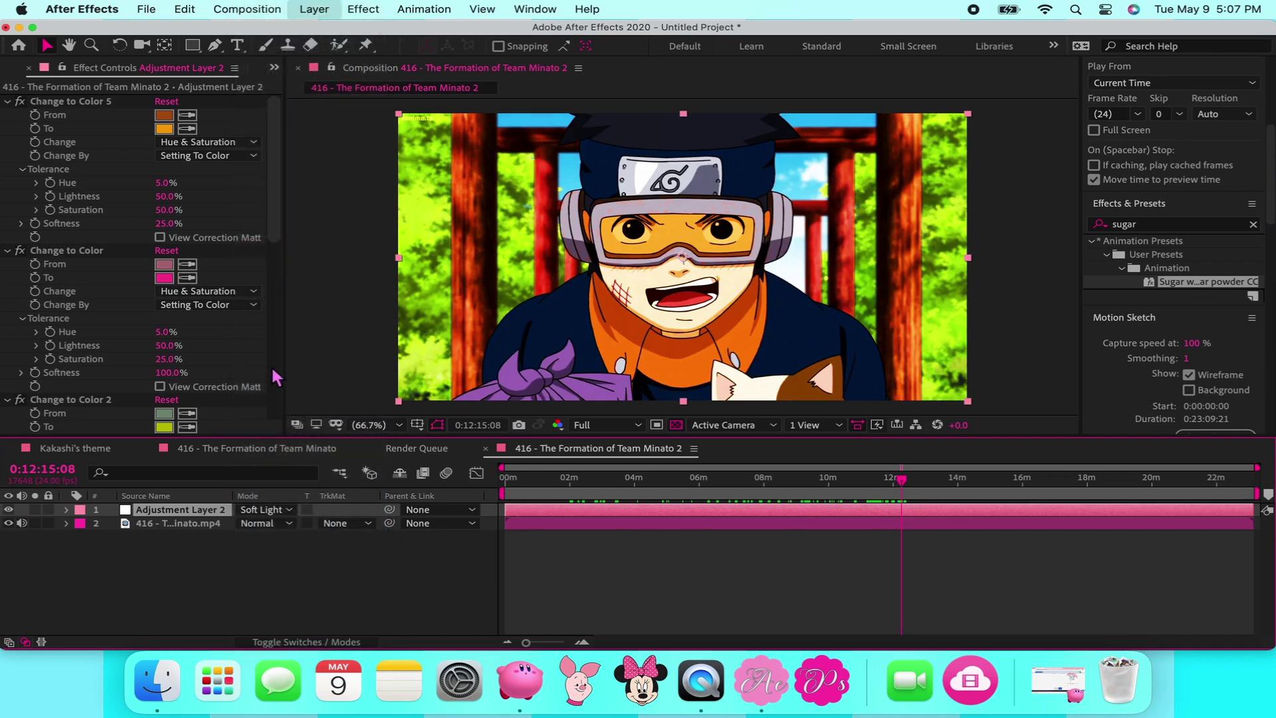
pyautogui.click(291, 574)
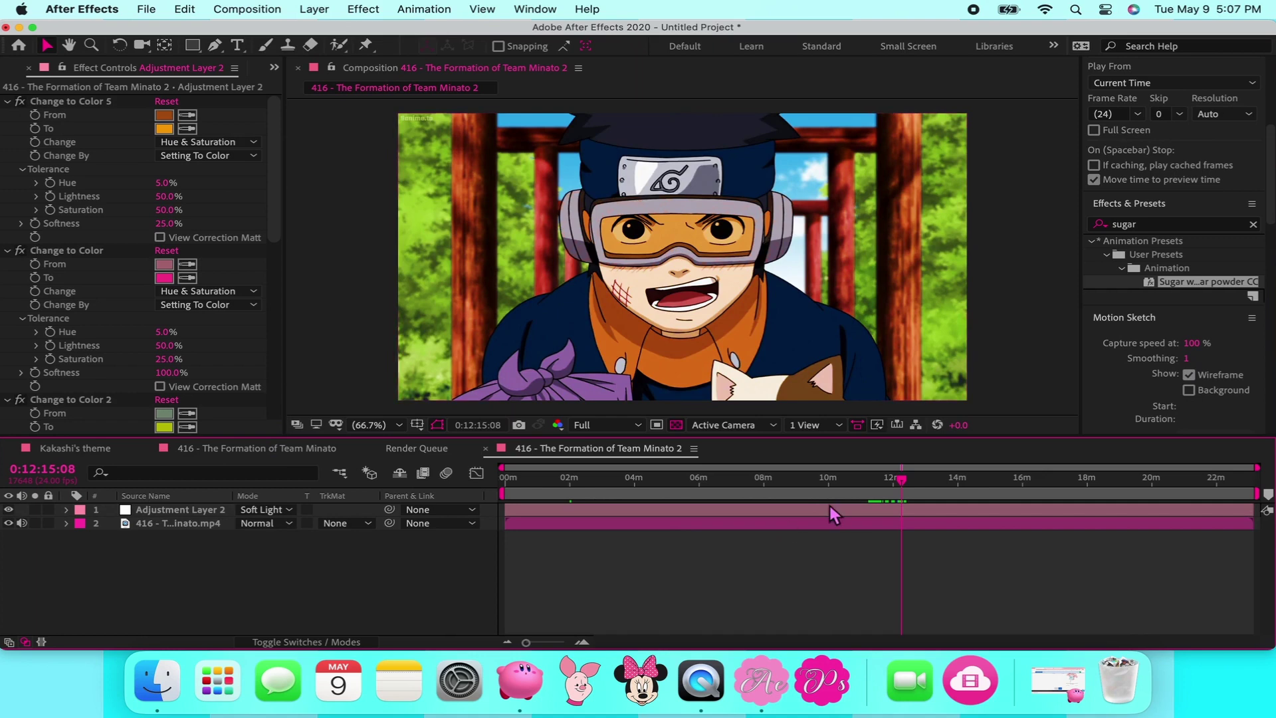
pyautogui.moveTo(892, 484); pyautogui.dragTo(895, 485)
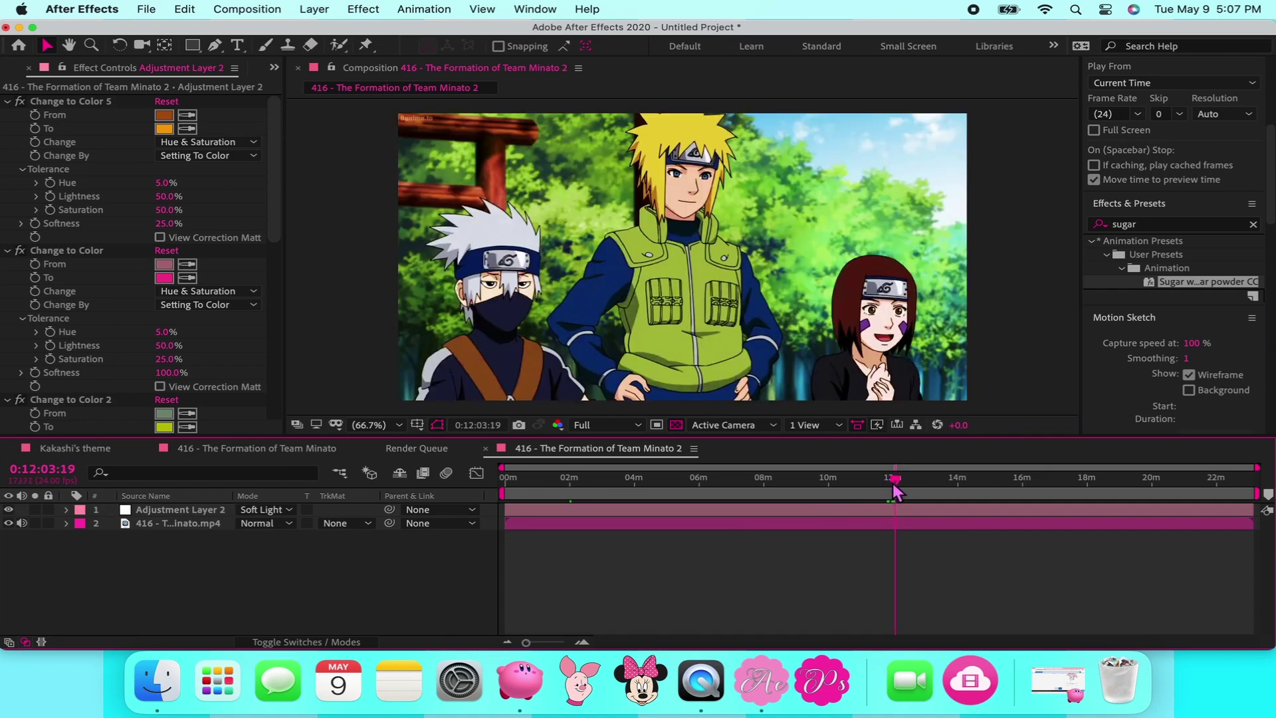
pyautogui.click(9, 509)
pyautogui.click(9, 509)
# Try Hard Light and Overlay on a later frame, then settle on Soft Light
pyautogui.click(266, 509)
pyautogui.click(296, 267)
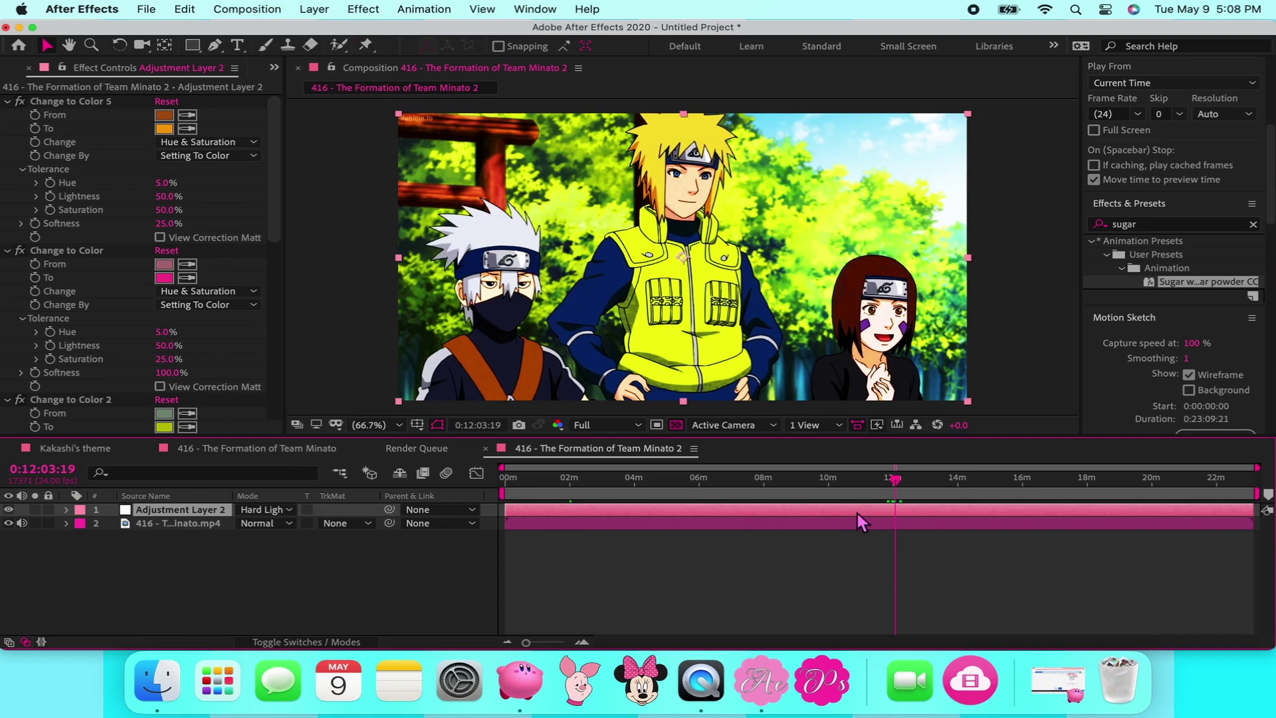
pyautogui.moveTo(896, 484); pyautogui.dragTo(902, 486)
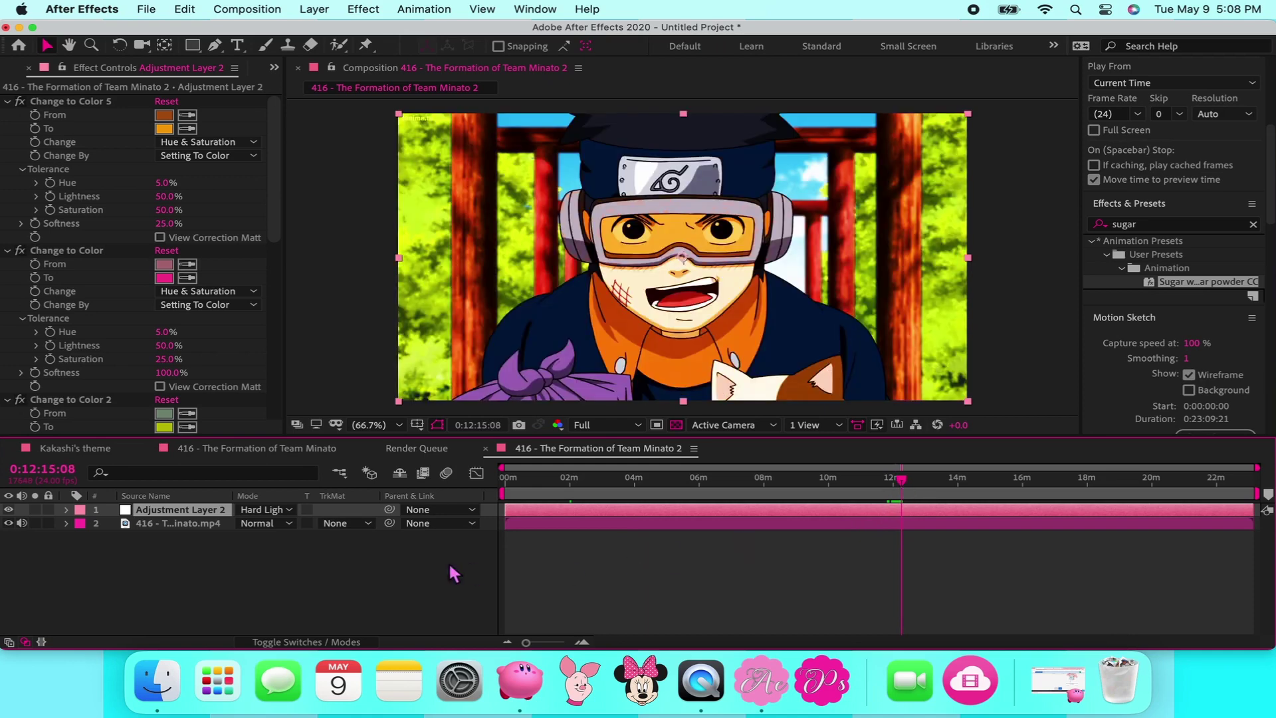
pyautogui.click(266, 510)
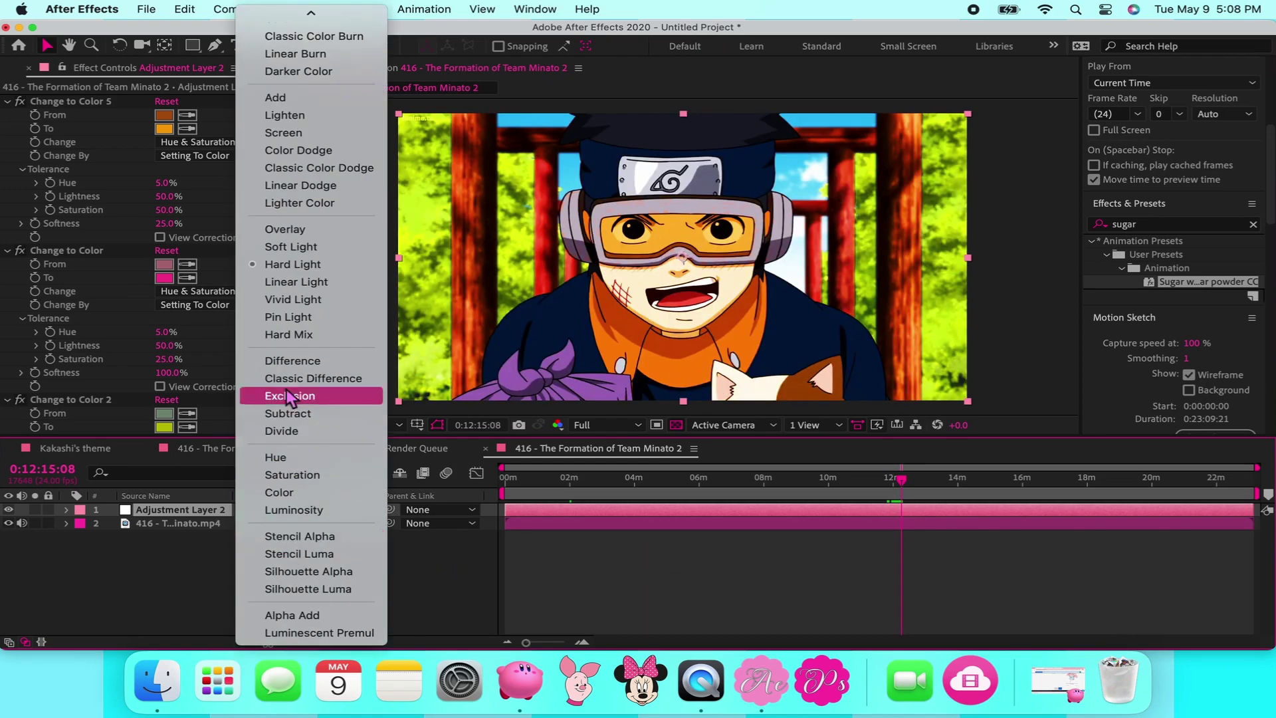
pyautogui.click(302, 230)
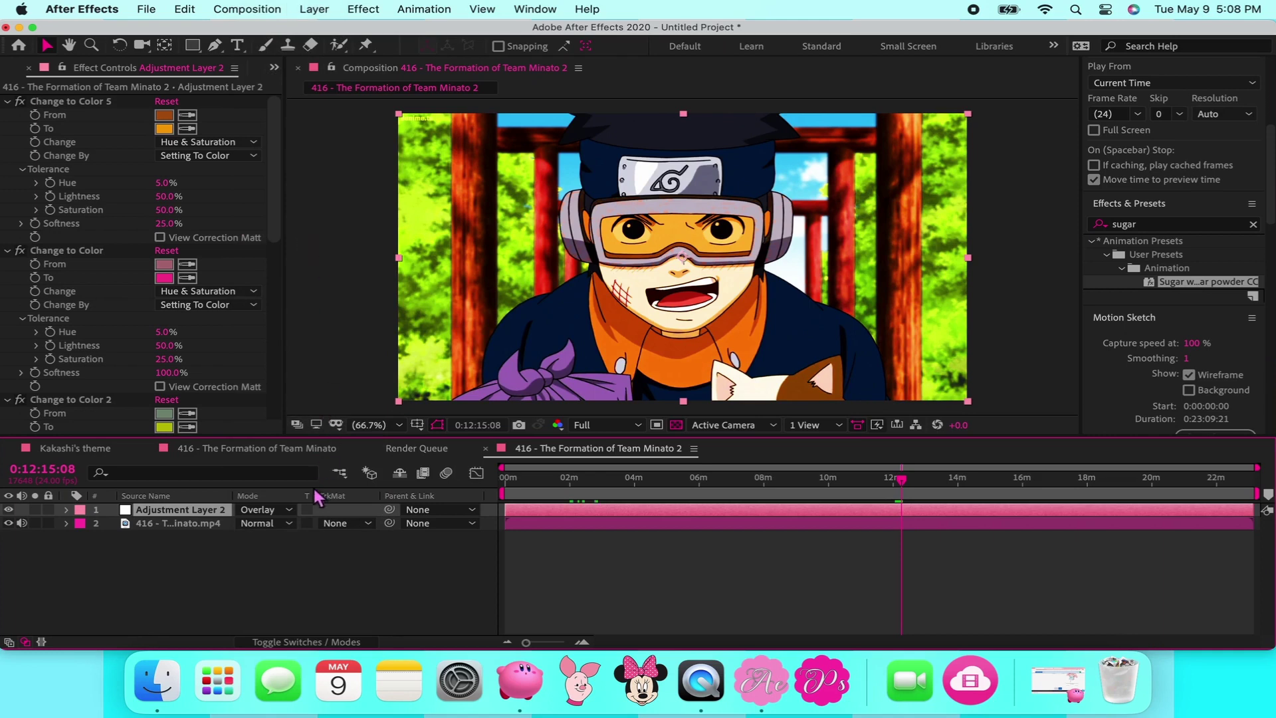
pyautogui.click(263, 510)
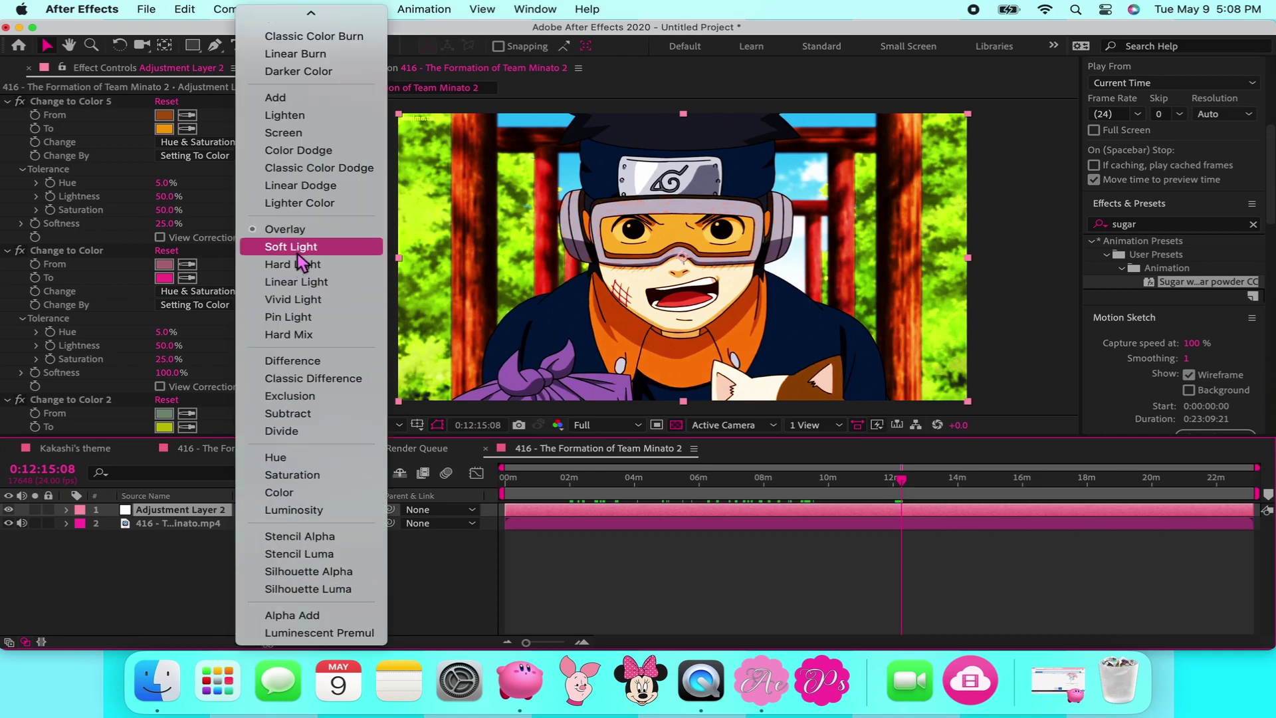
pyautogui.click(298, 251)
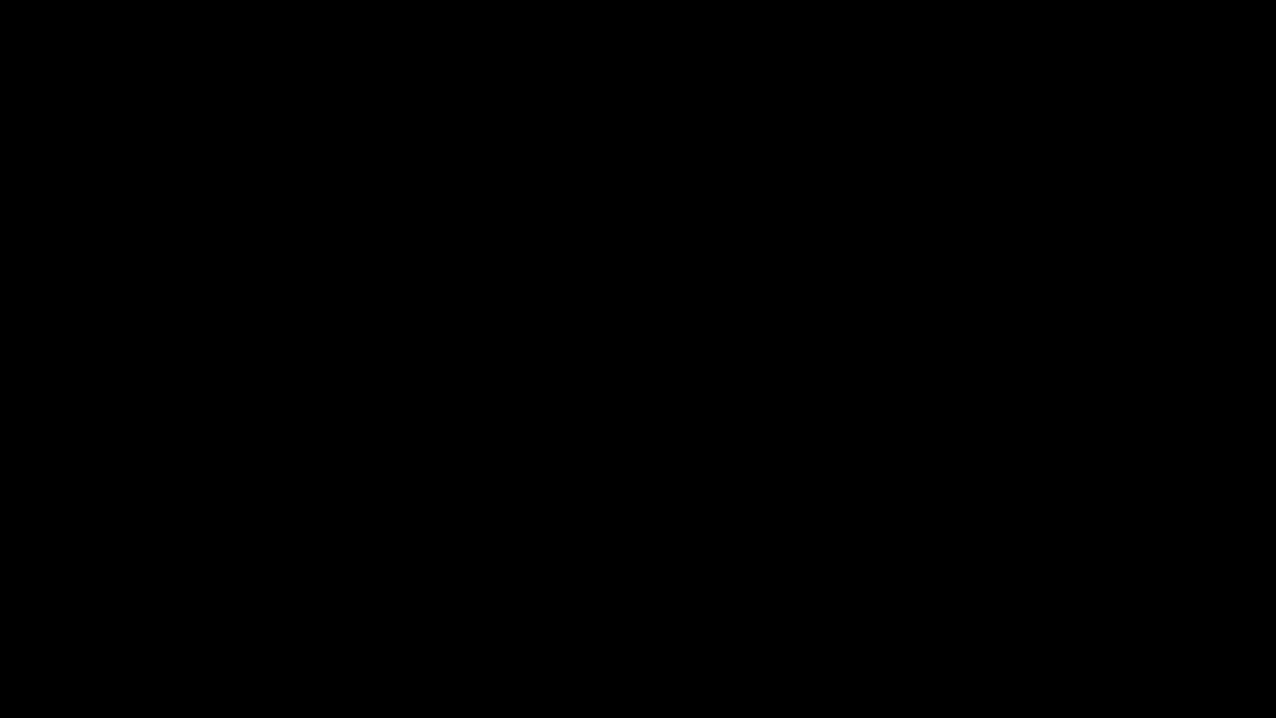